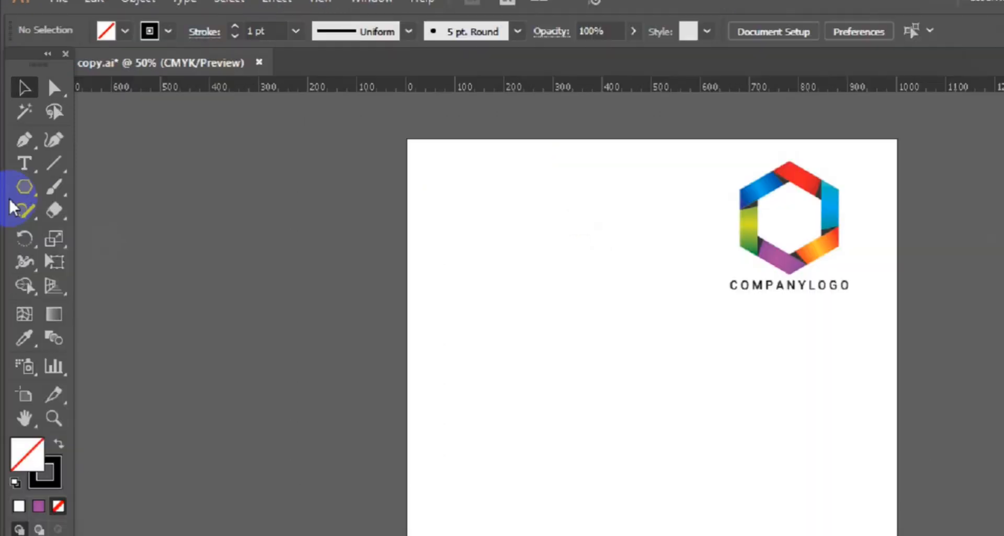
Create a six-sided polygon with a 50 px radius and enlarge it proportionally from its centre
left_click_drag(29, 285, 148, 390)
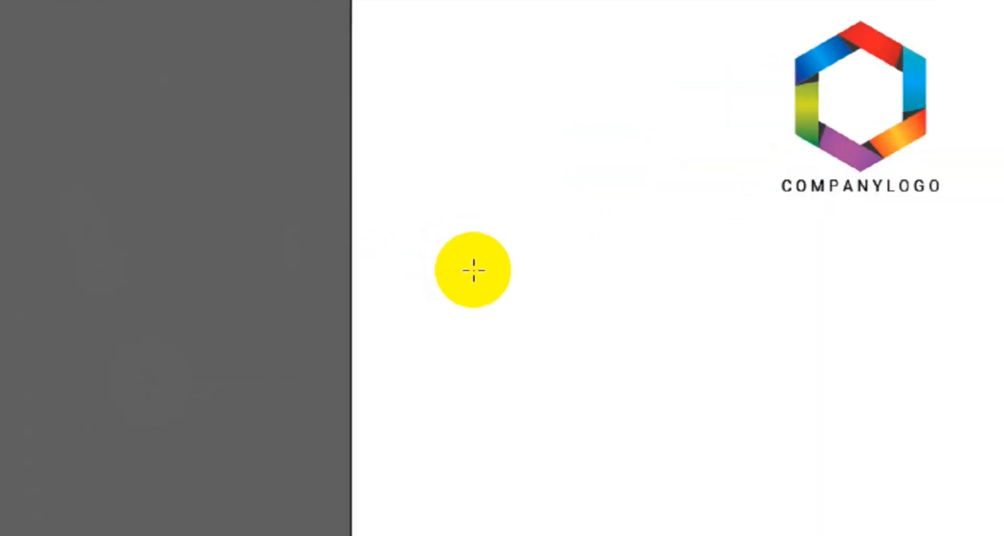
left_click(503, 269)
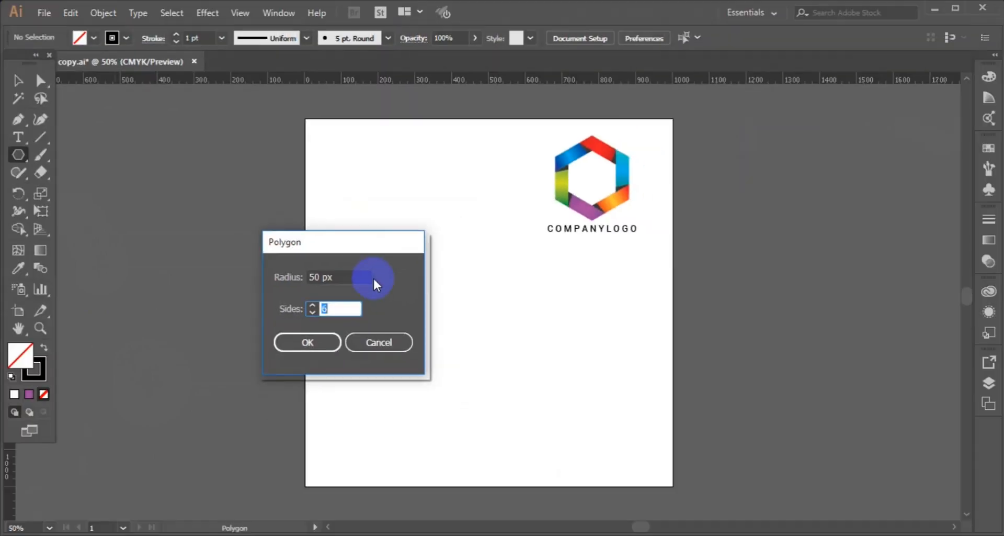
left_click(351, 307)
left_click_drag(351, 307, 324, 307)
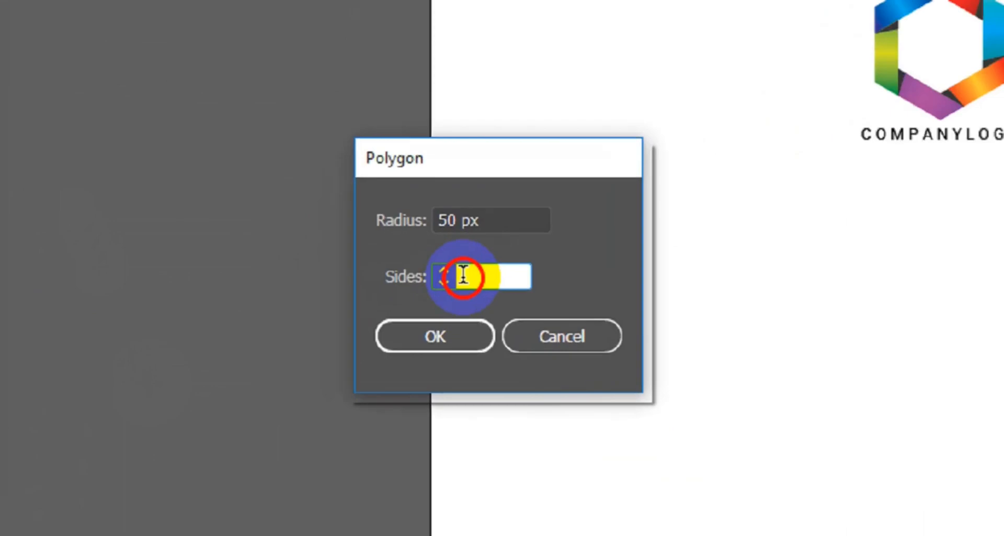
left_click_drag(463, 275, 463, 276)
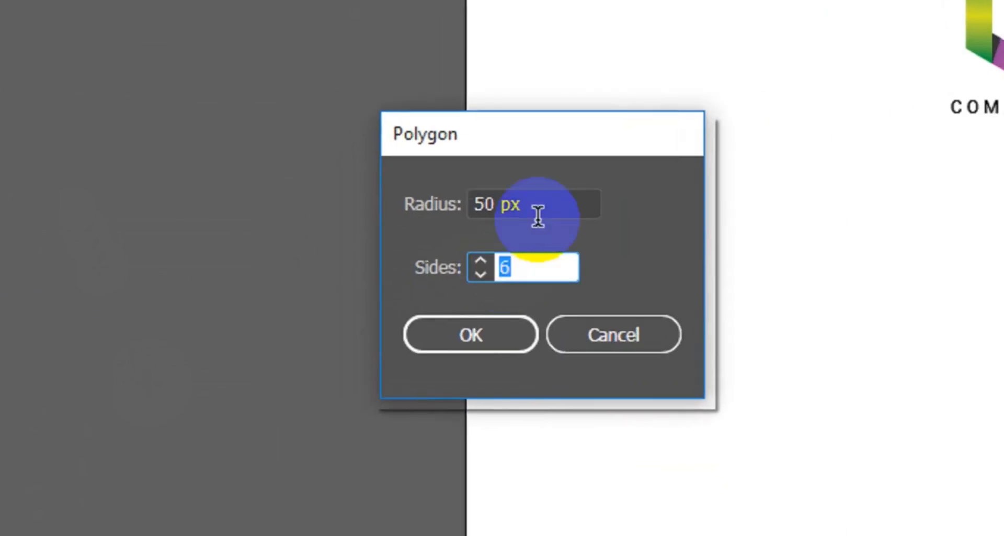
left_click_drag(545, 204, 457, 211)
left_click(477, 333)
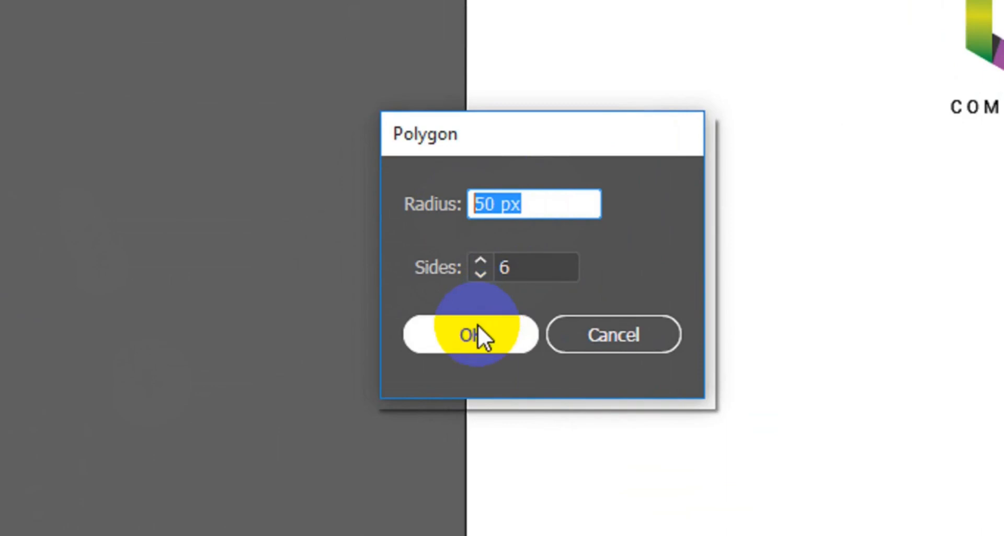
left_click(477, 334)
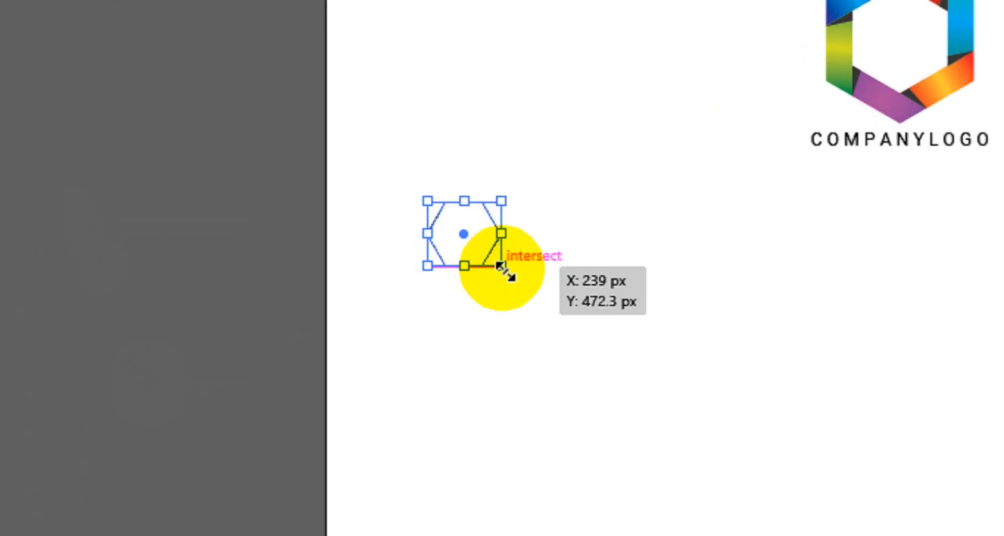
left_click_drag(500, 266, 679, 376)
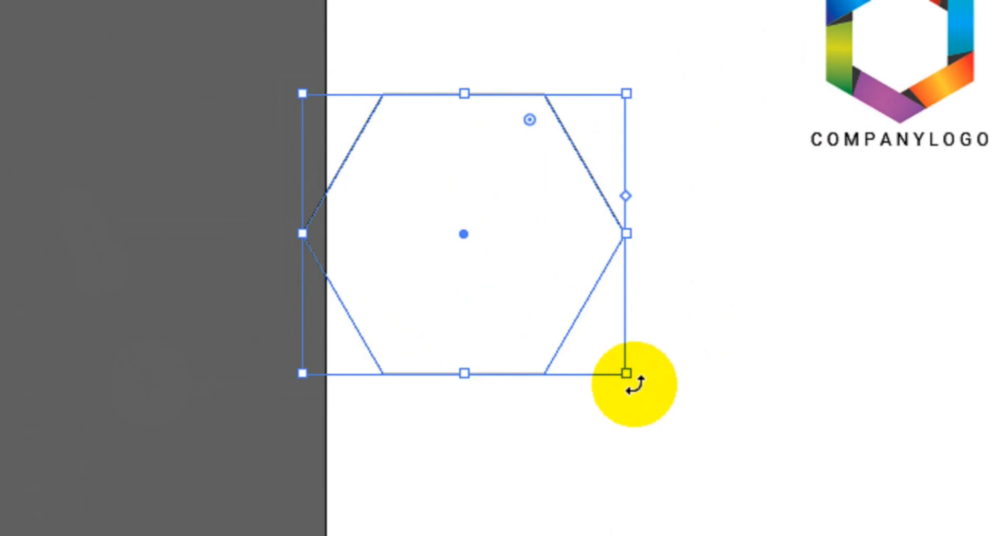
Rotate the hexagon so a vertex points straight up and centre it horizontally and vertically on the artboard
left_click_drag(634, 384, 550, 139)
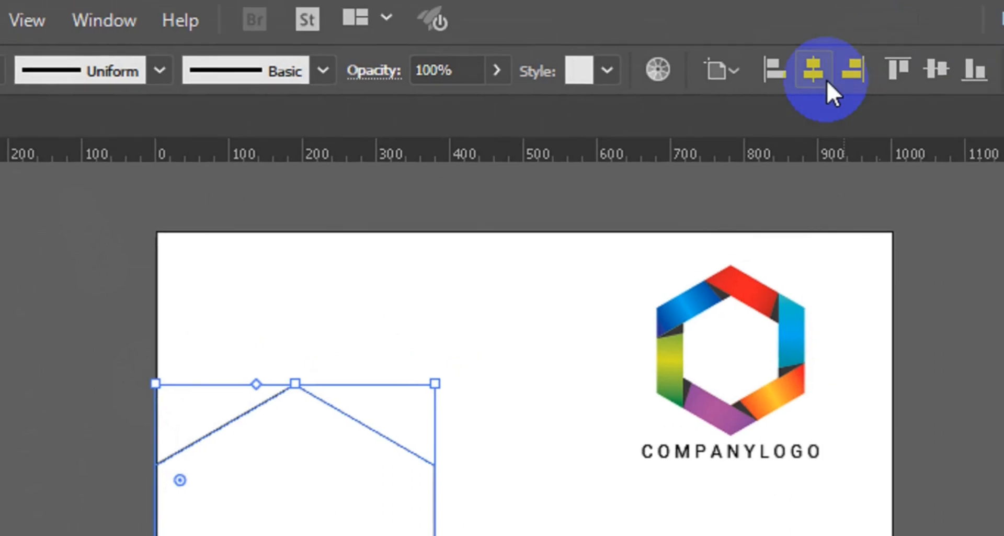
left_click(787, 86)
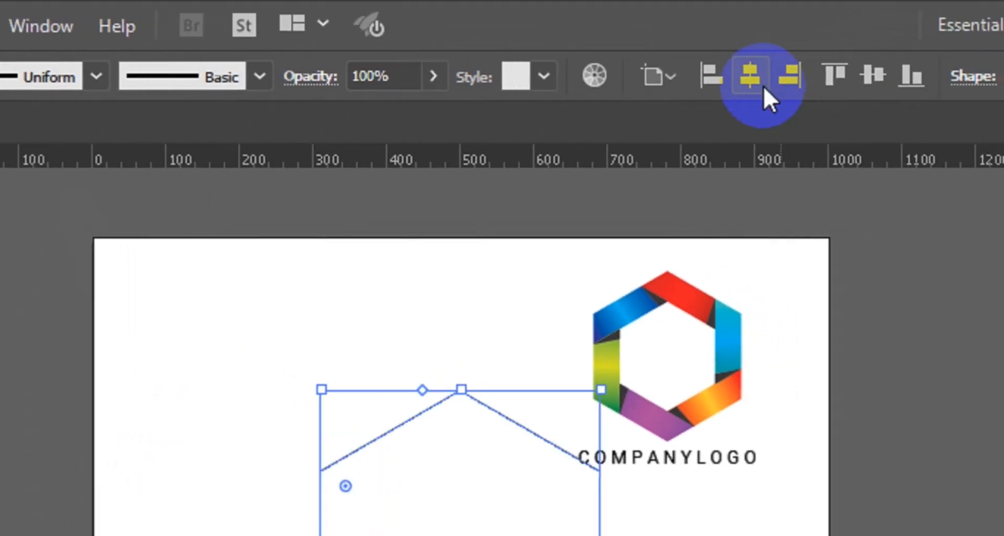
left_click(806, 87)
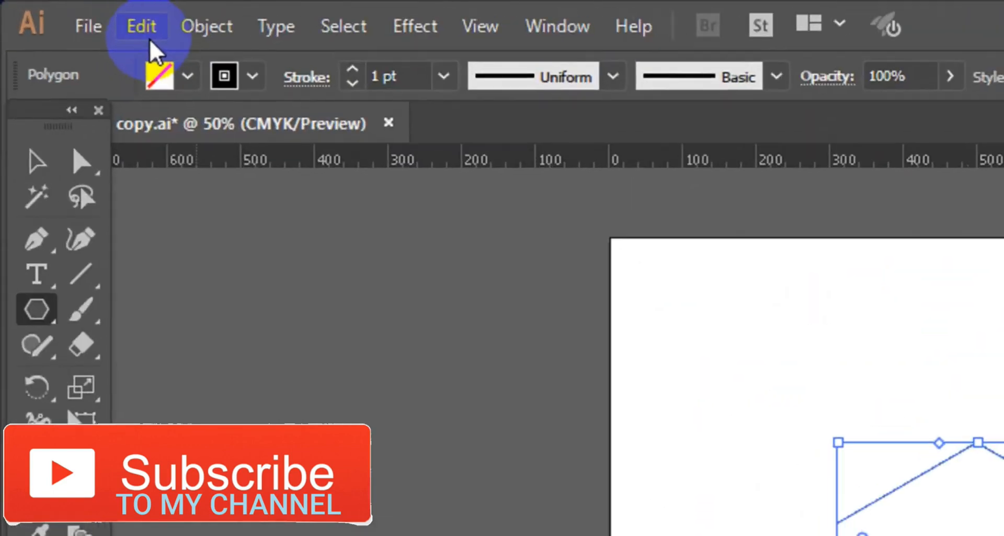
Copy the hexagon, paste it in back, and scale the copy from its centre to about two-thirds size as an inner hexagon
left_click(143, 28)
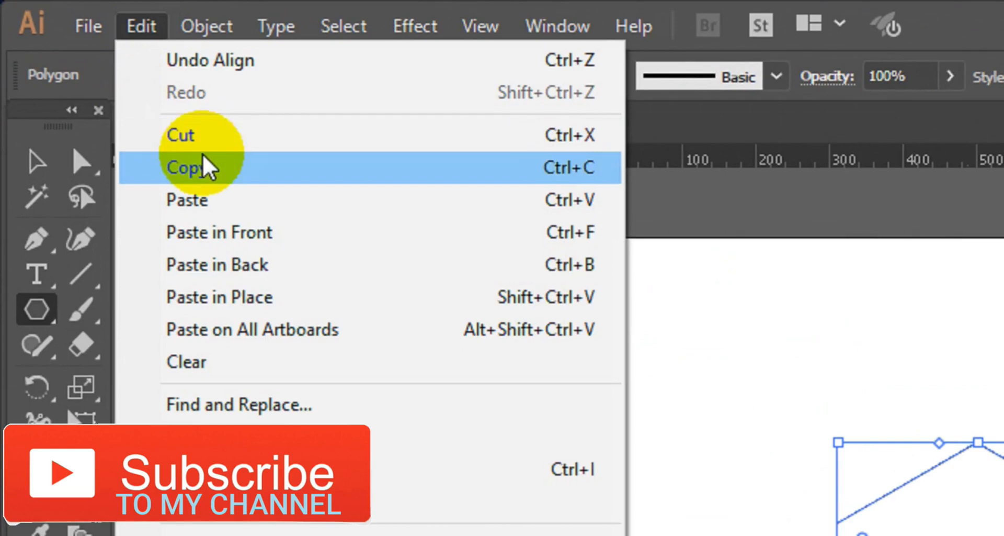
left_click(205, 168)
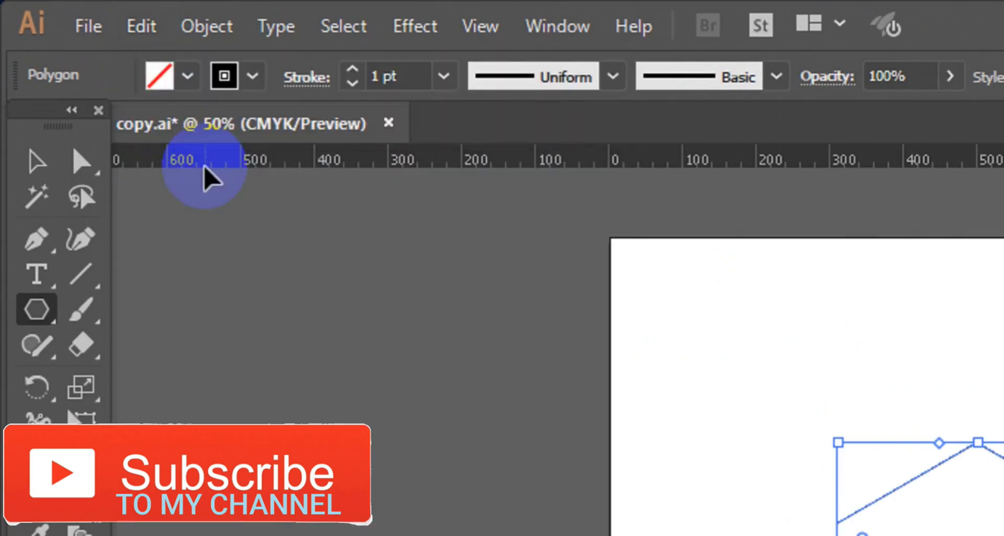
left_click(143, 27)
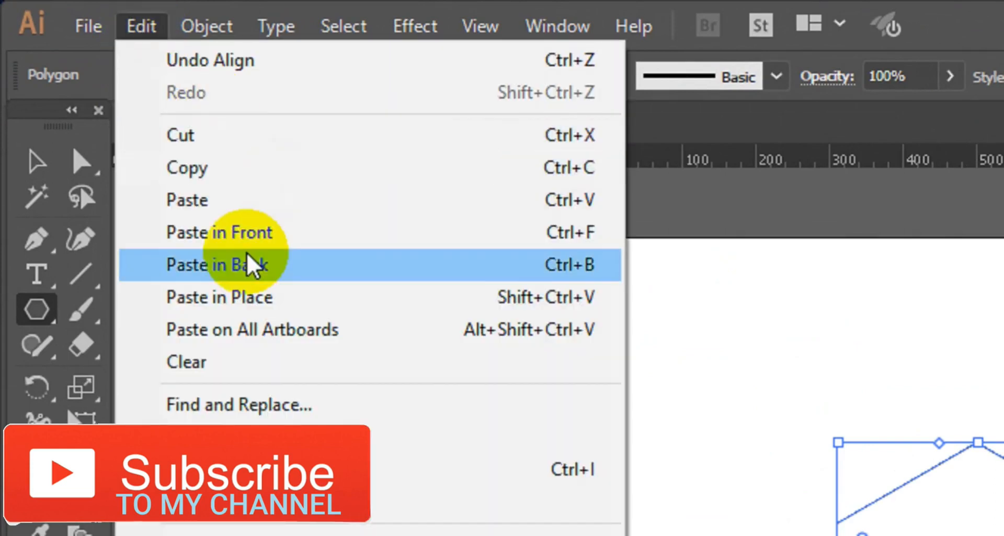
left_click(282, 265)
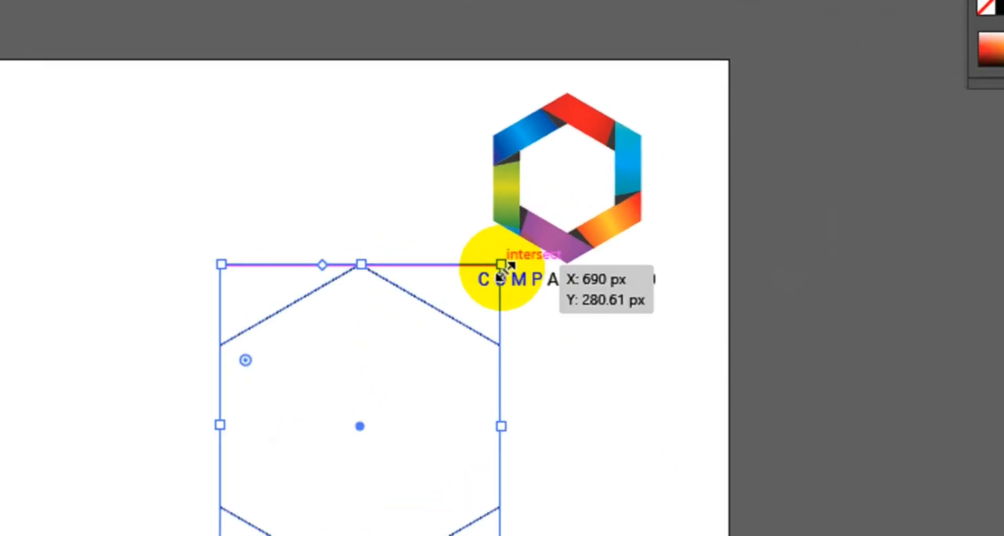
left_click_drag(500, 264, 464, 319)
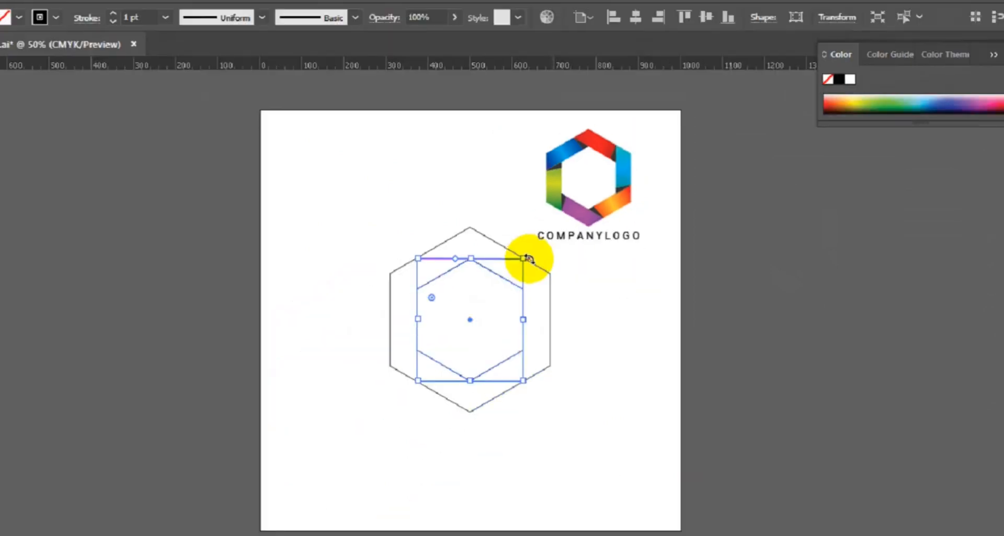
left_click(18, 80)
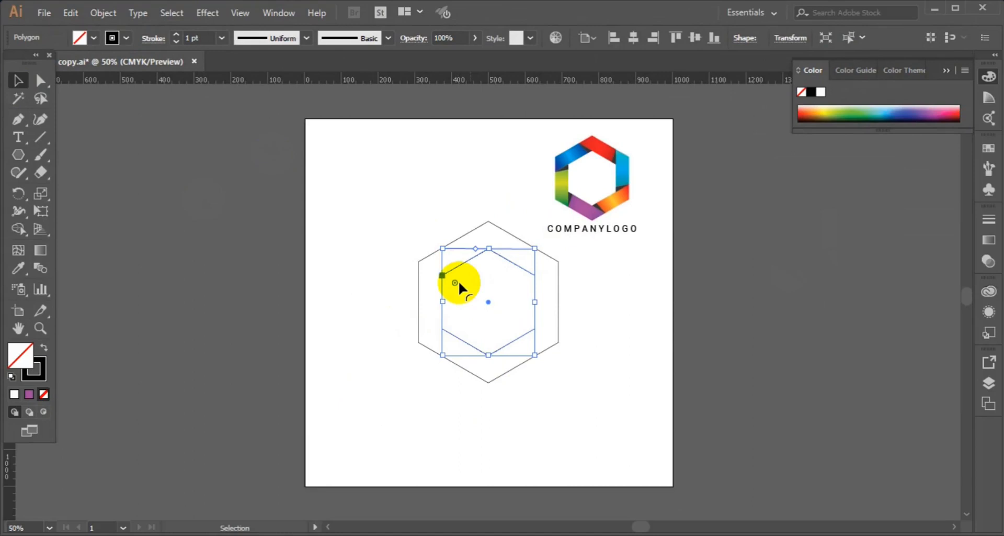
left_click(356, 367)
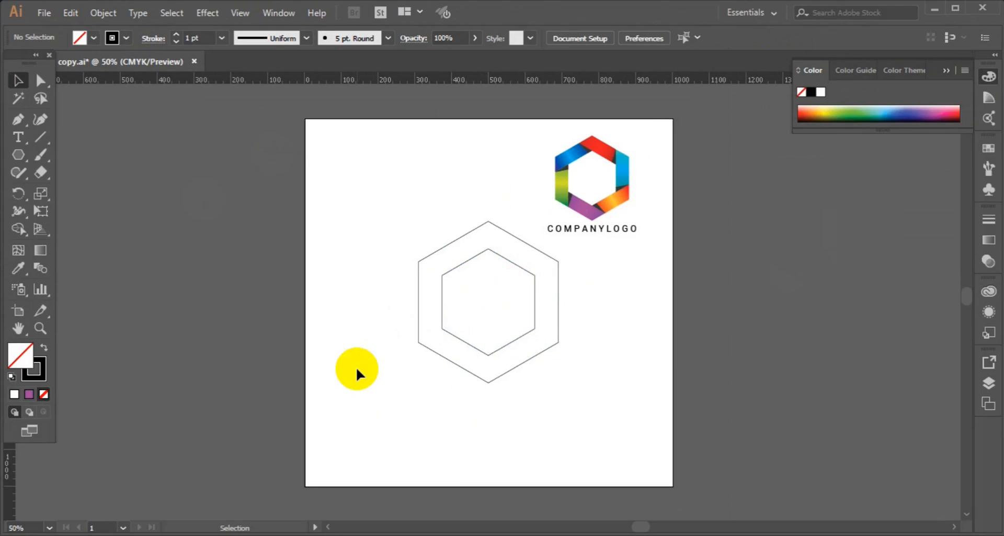
key("ctrl+plus")
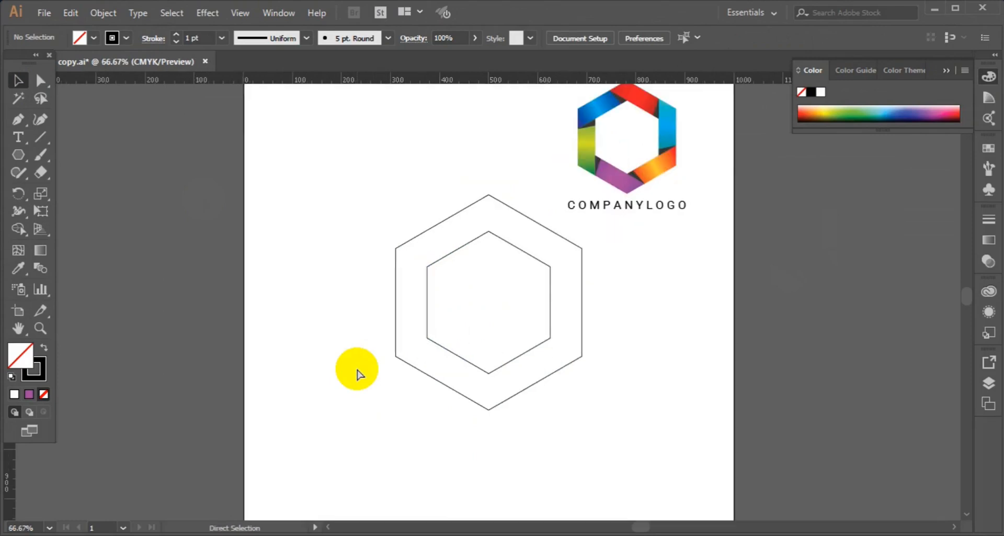
key("ctrl+plus")
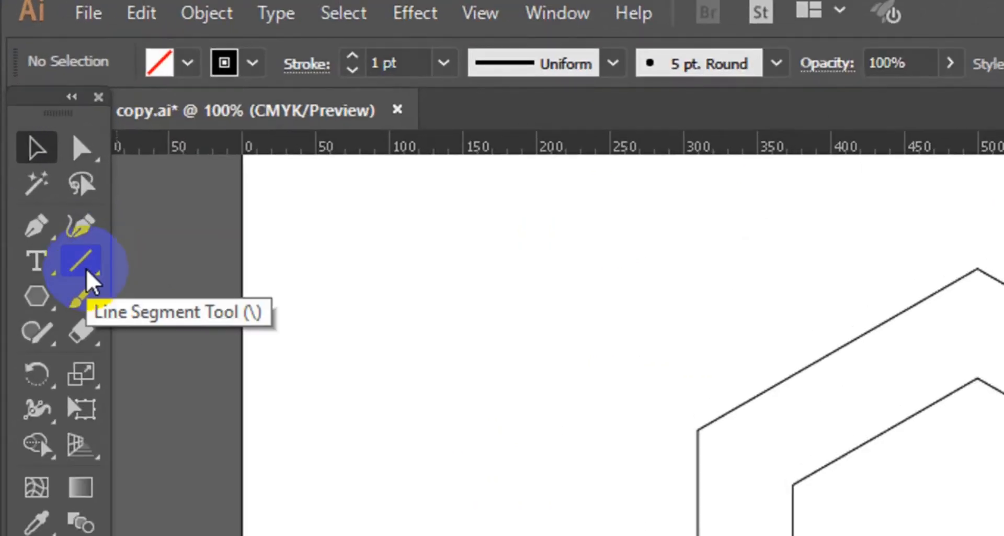
left_click(86, 268)
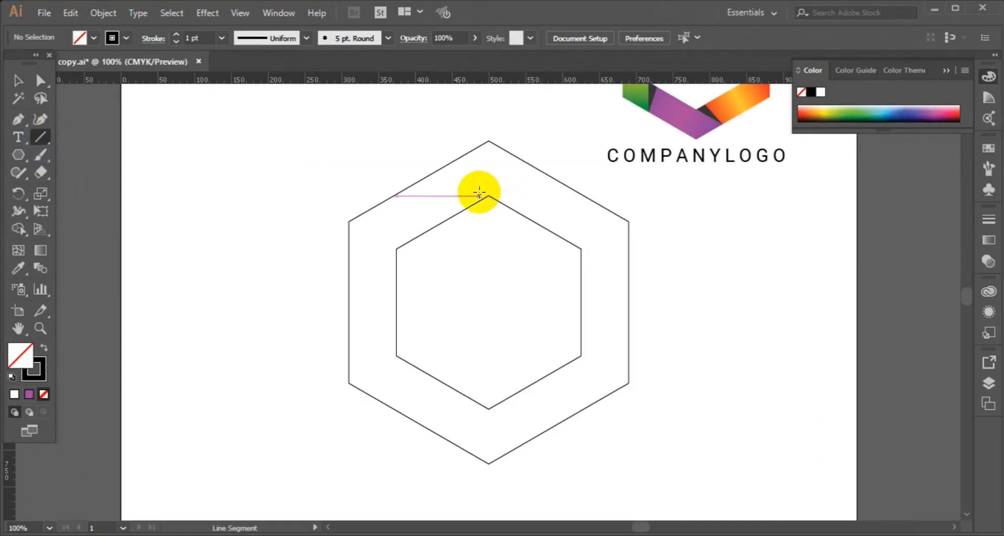
left_click_drag(442, 161, 590, 255)
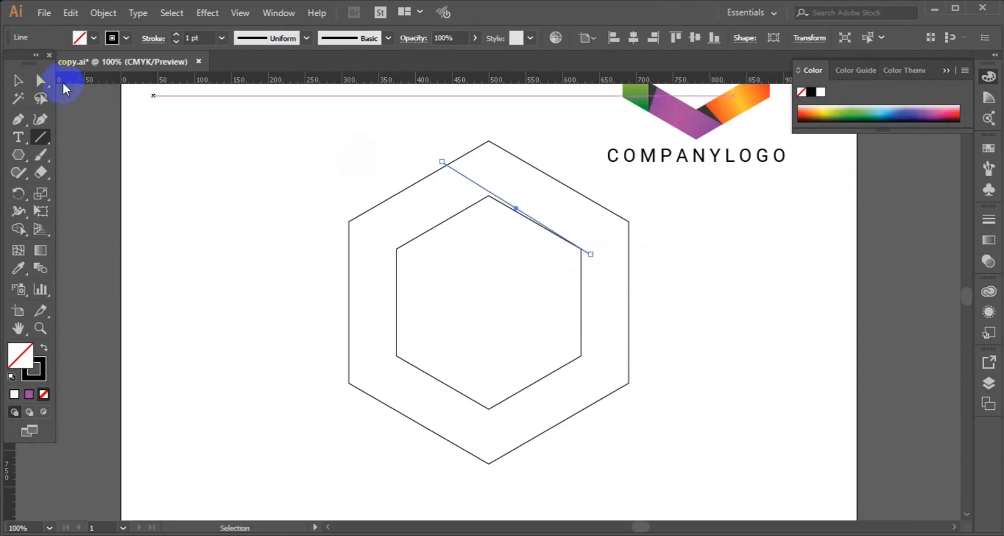
left_click(17, 80)
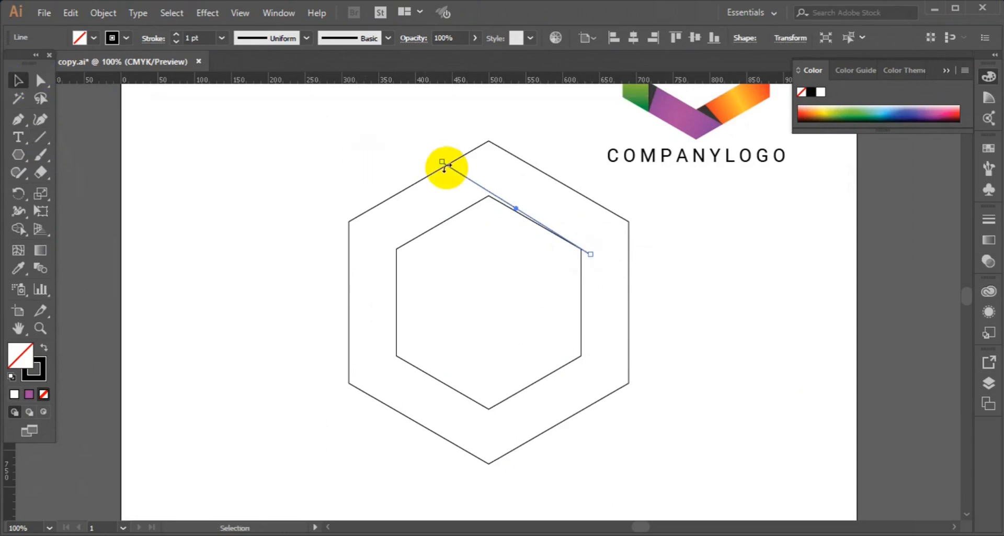
key("Delete")
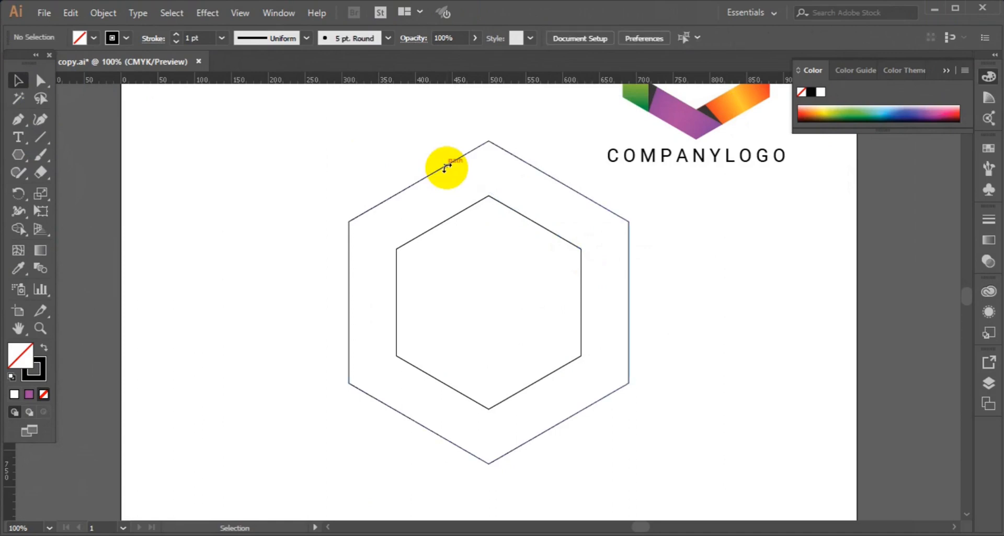
Draw a line about 358 px long along the inner hexagon's upper-right edge, crossing the outer hexagon, and duplicate it onto the opposite lower-left edge
left_click(39, 138)
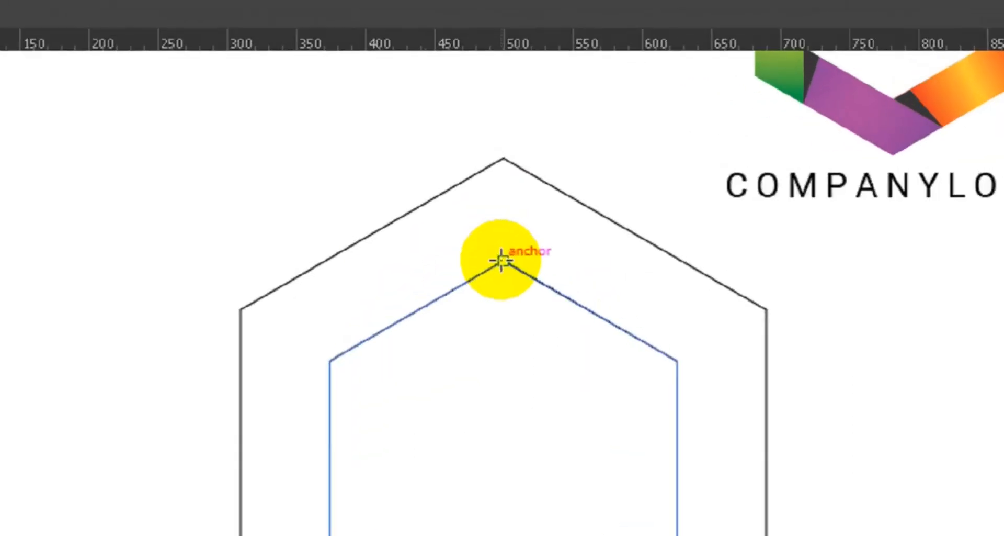
left_click_drag(487, 195, 507, 200)
left_click_drag(541, 279, 825, 453)
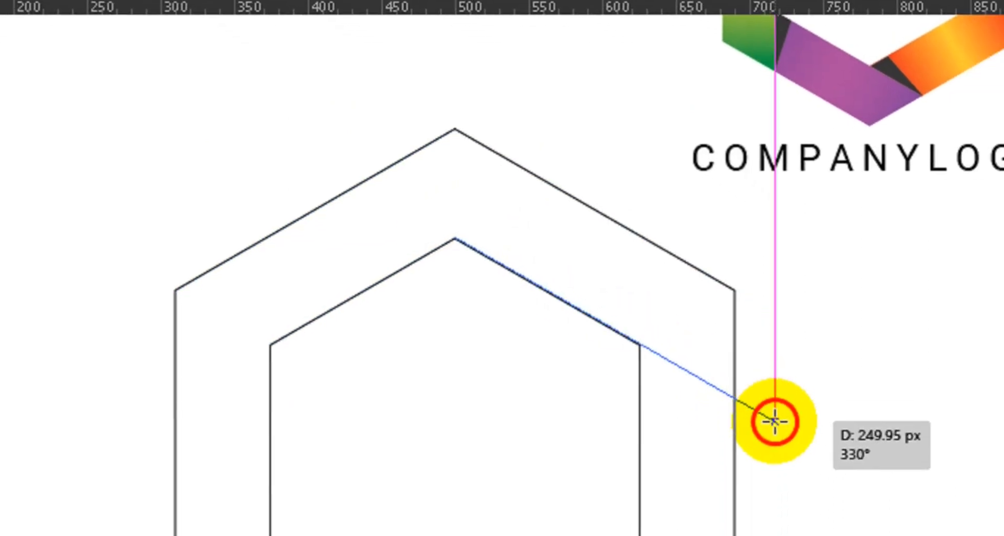
left_click_drag(775, 421, 754, 401)
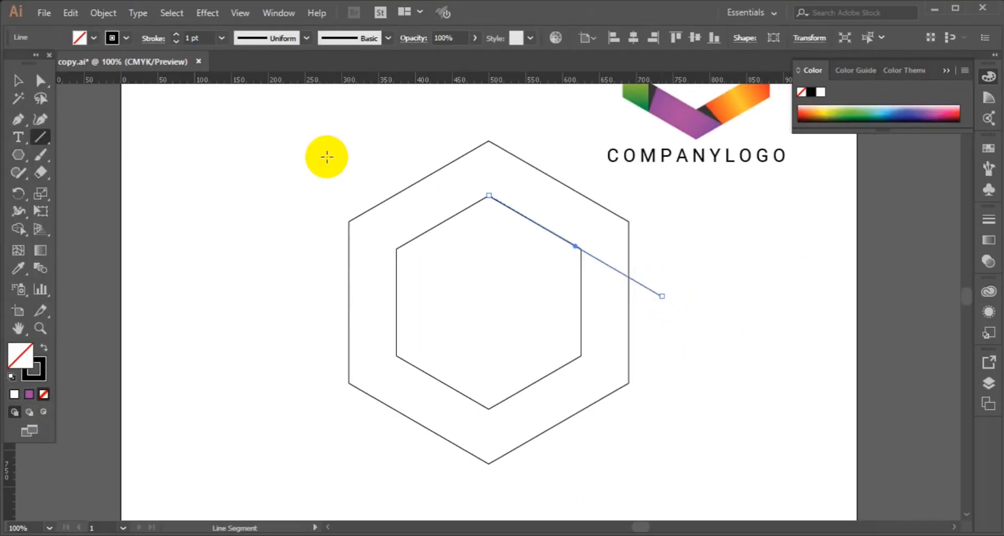
left_click(44, 84)
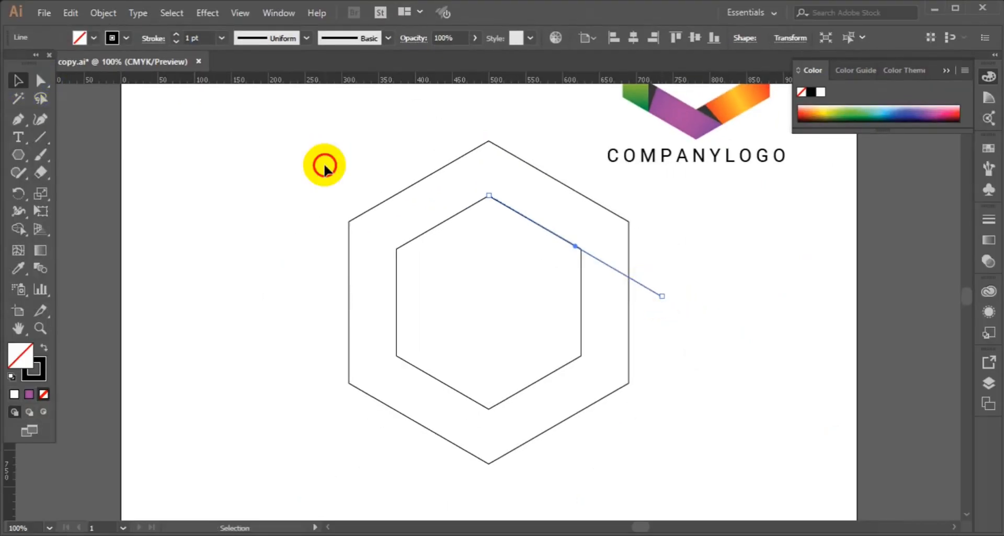
left_click_drag(489, 197, 439, 165)
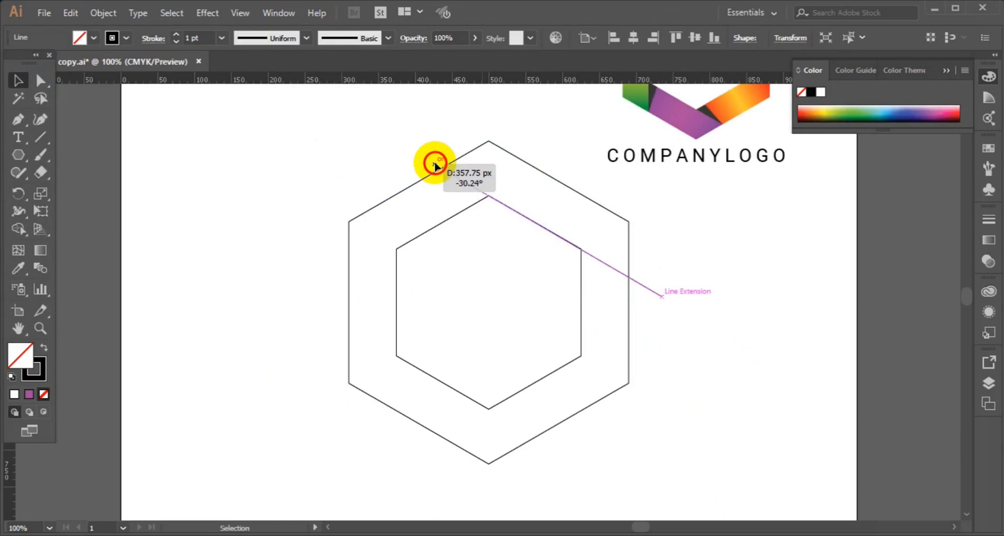
left_click_drag(435, 165, 435, 166)
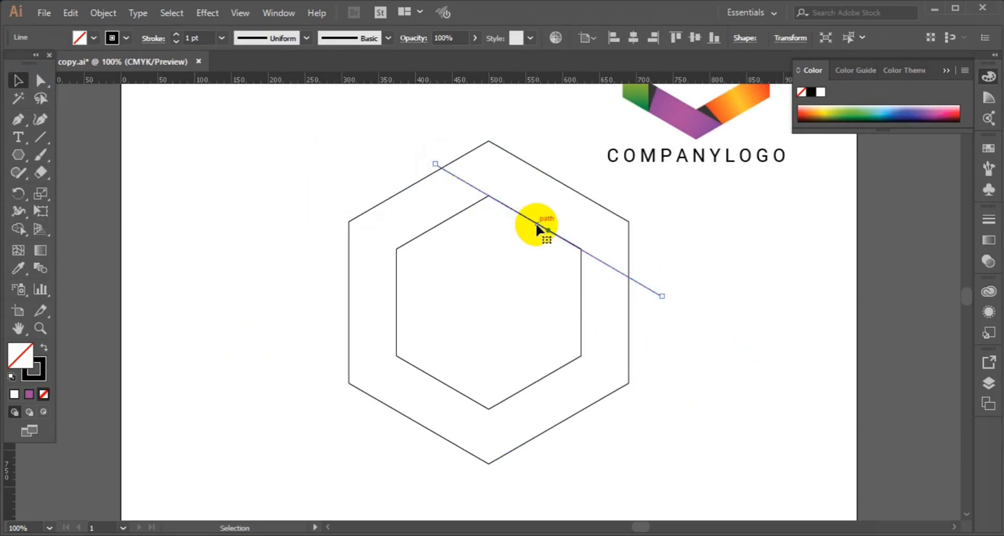
left_click_drag(538, 226, 437, 380)
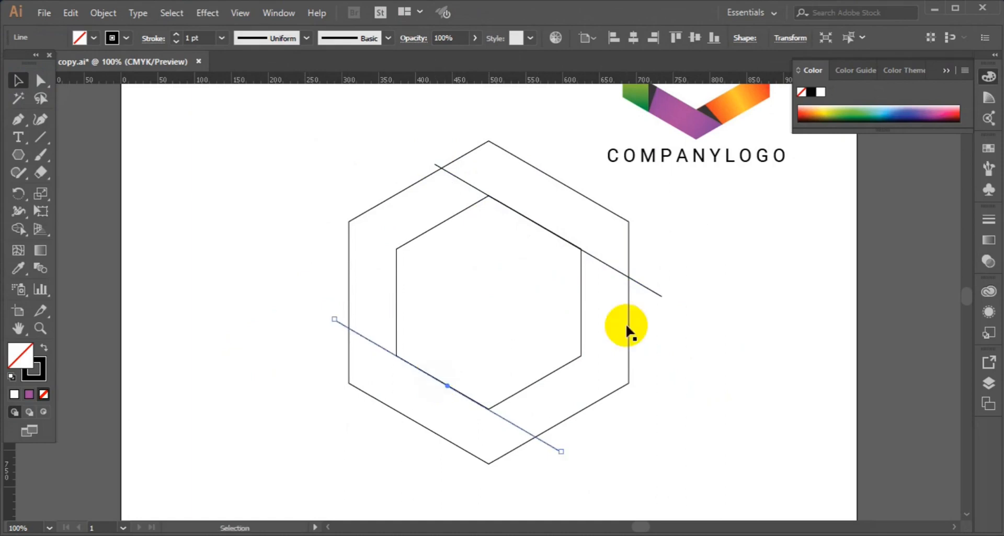
Copy both parallel lines, paste them in back, and rotate the pasted pair clockwise until its lines are vertical
left_click(660, 296, "shift")
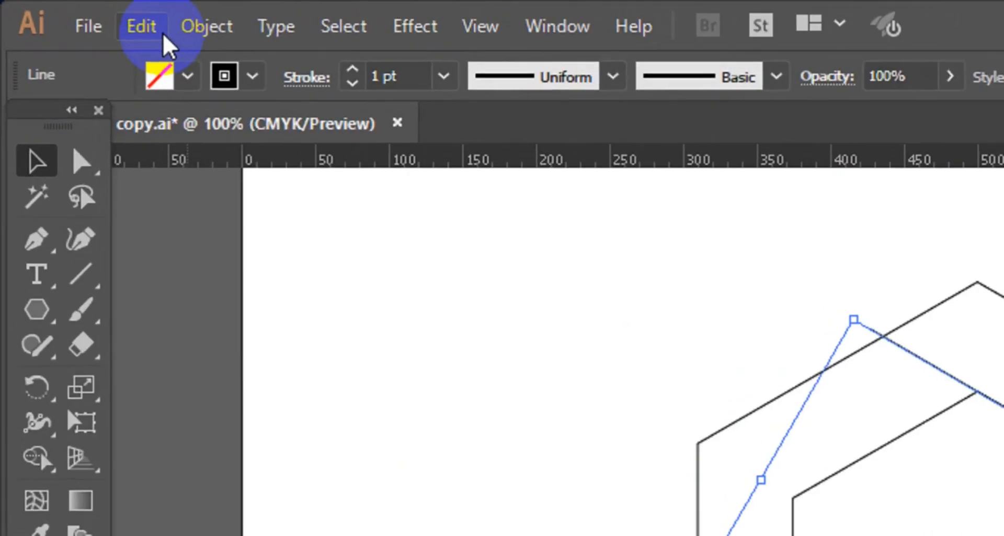
left_click(151, 31)
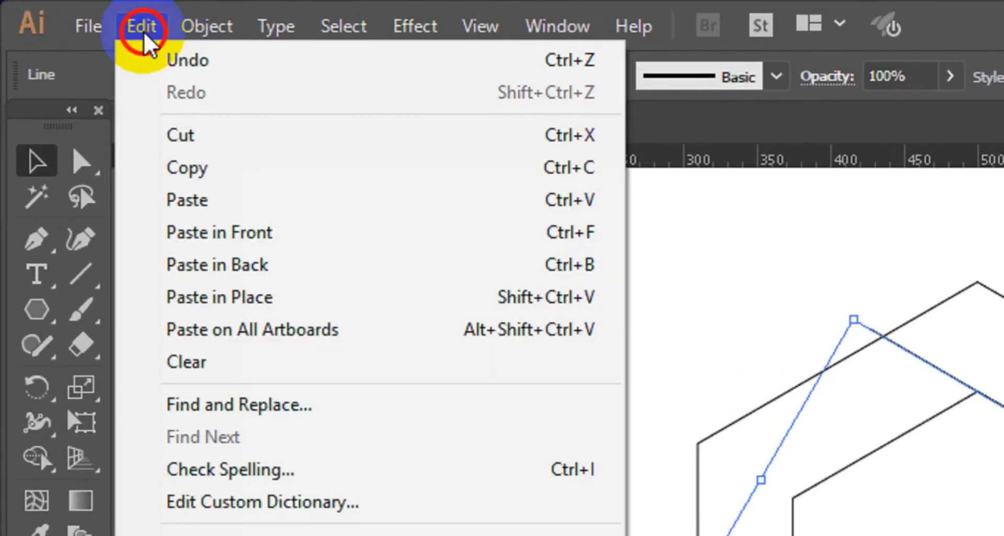
left_click(210, 166)
left_click(141, 26)
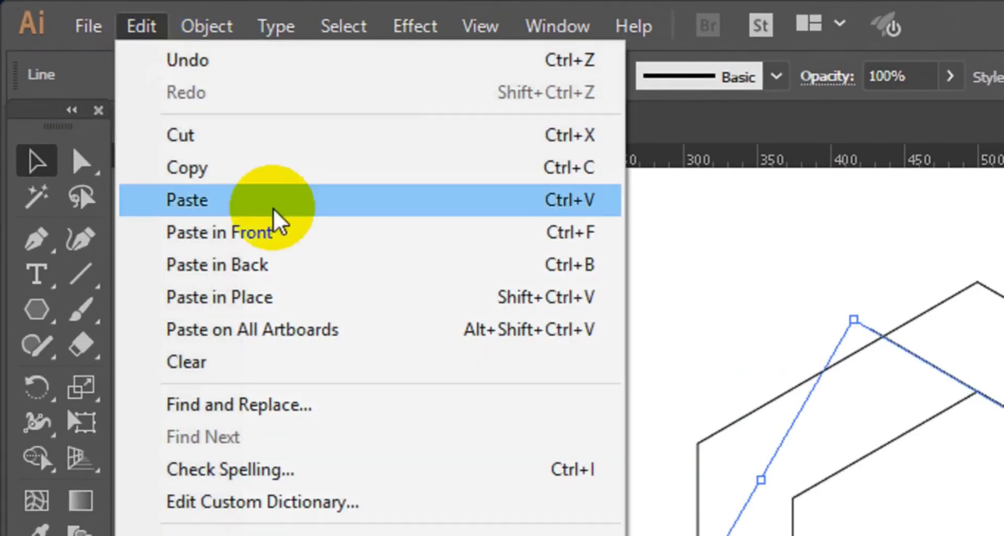
left_click(266, 275)
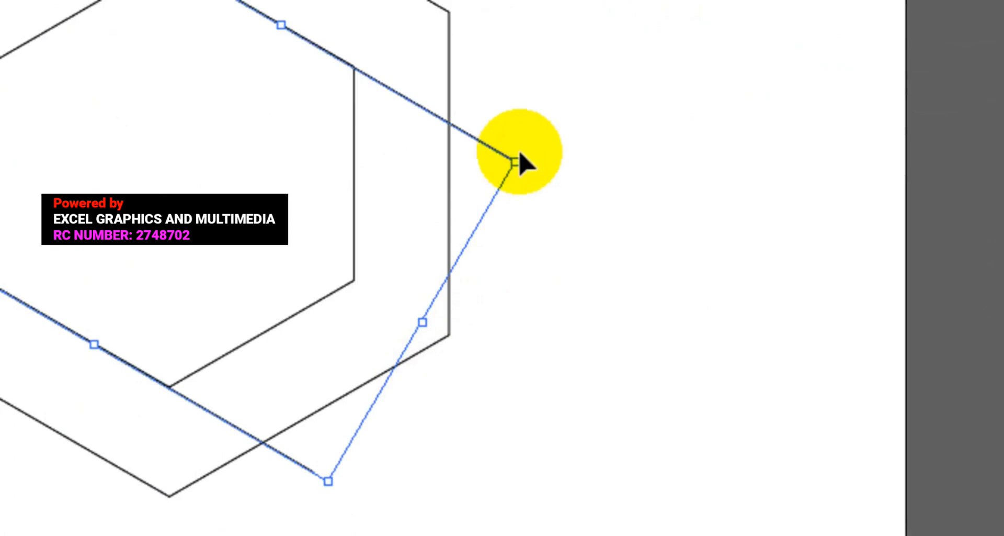
left_click_drag(524, 159, 363, 405)
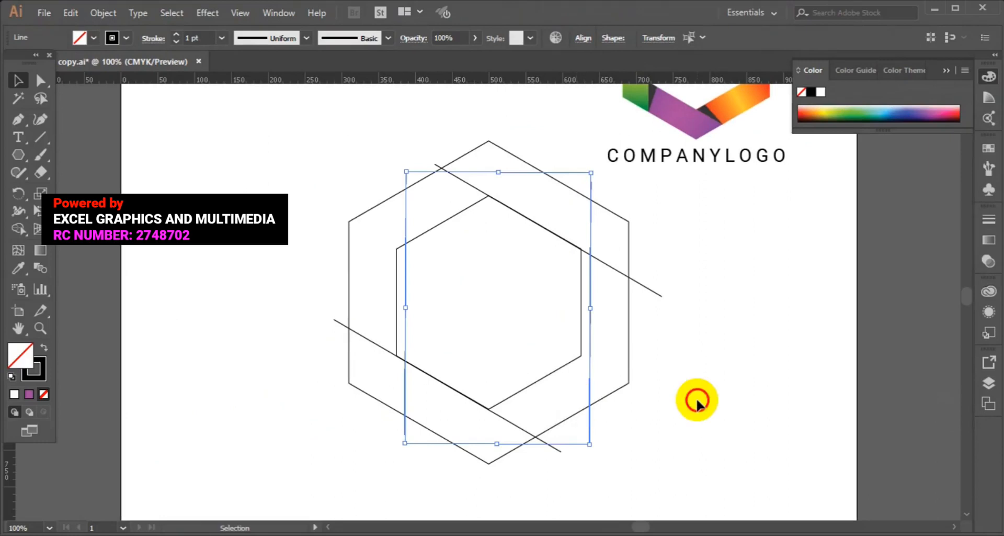
Move the two vertical lines inward so they lie on the inner hexagon's vertical right and left edges
left_click(697, 402)
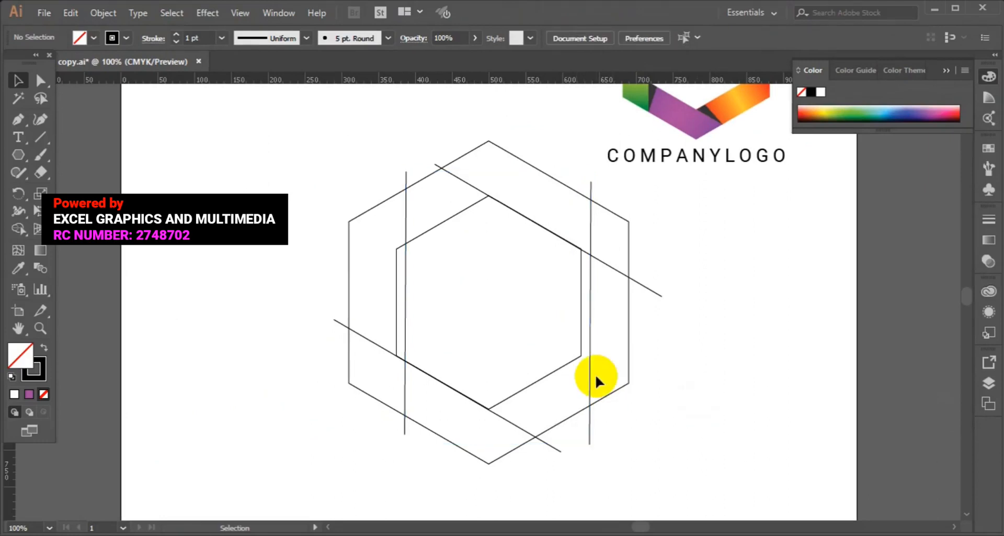
left_click(590, 374)
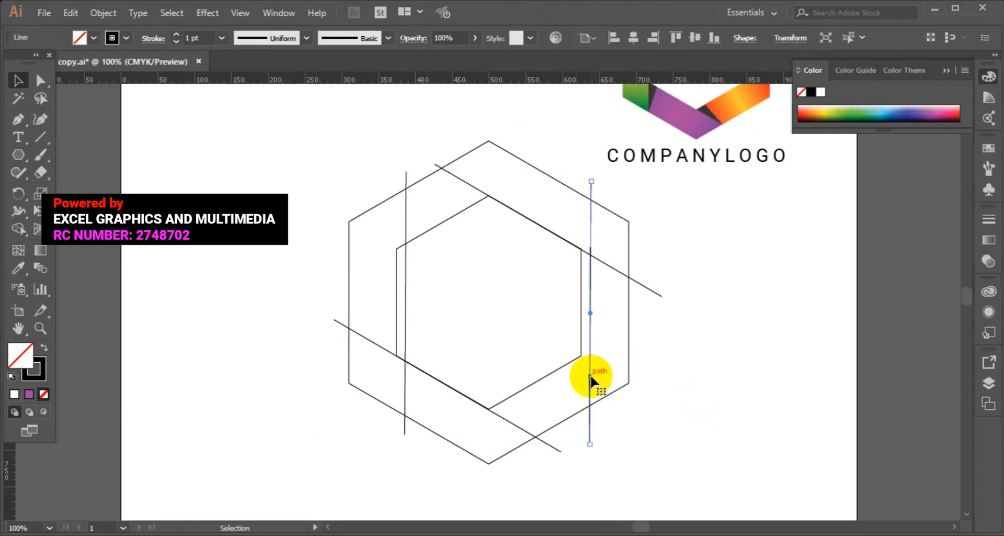
left_click_drag(590, 374, 582, 375)
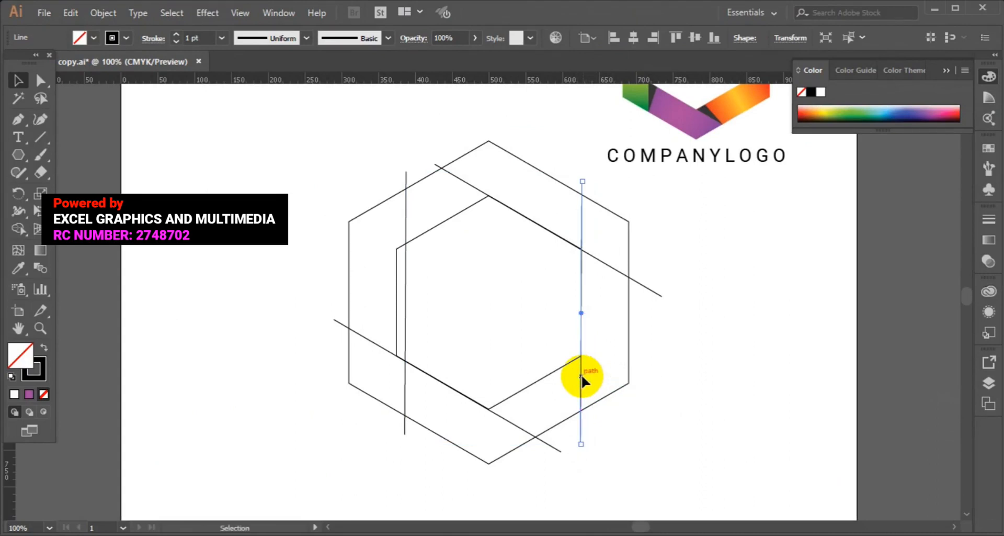
left_click(404, 346)
left_click_drag(403, 346, 397, 348)
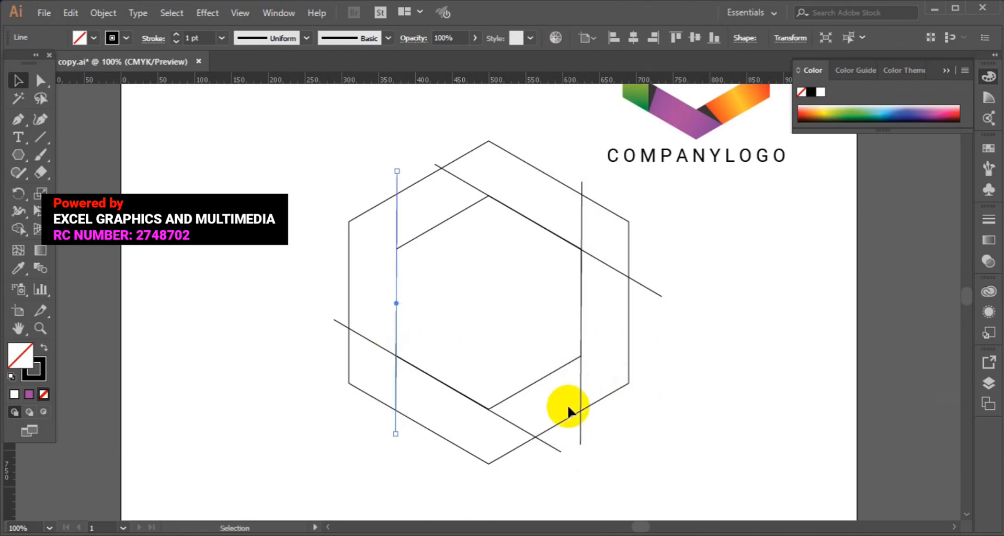
Copy both vertical lines, paste them in back, and rotate the pasted pair clockwise until parallel to the inner hexagon's upper-left and lower-right edges
left_click(580, 438, "shift")
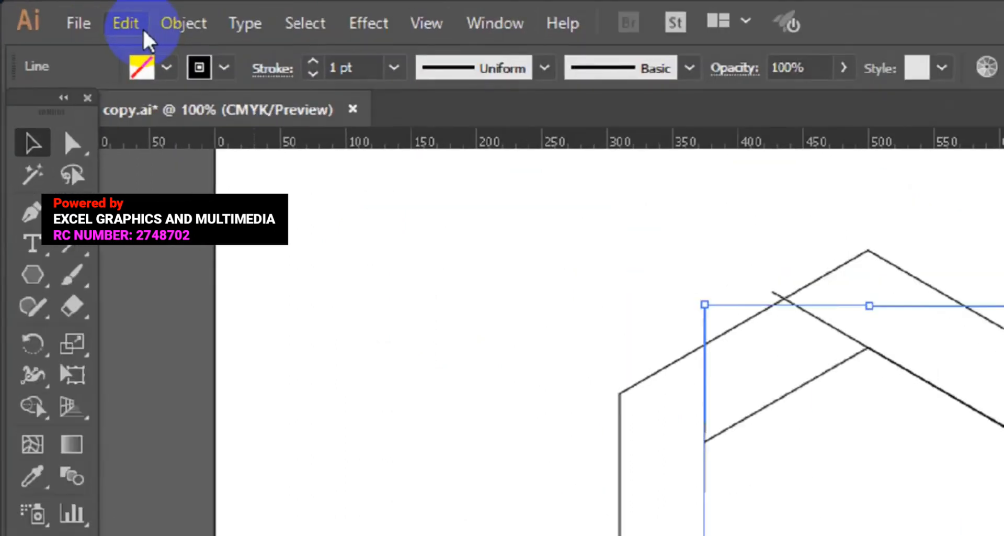
left_click(153, 36)
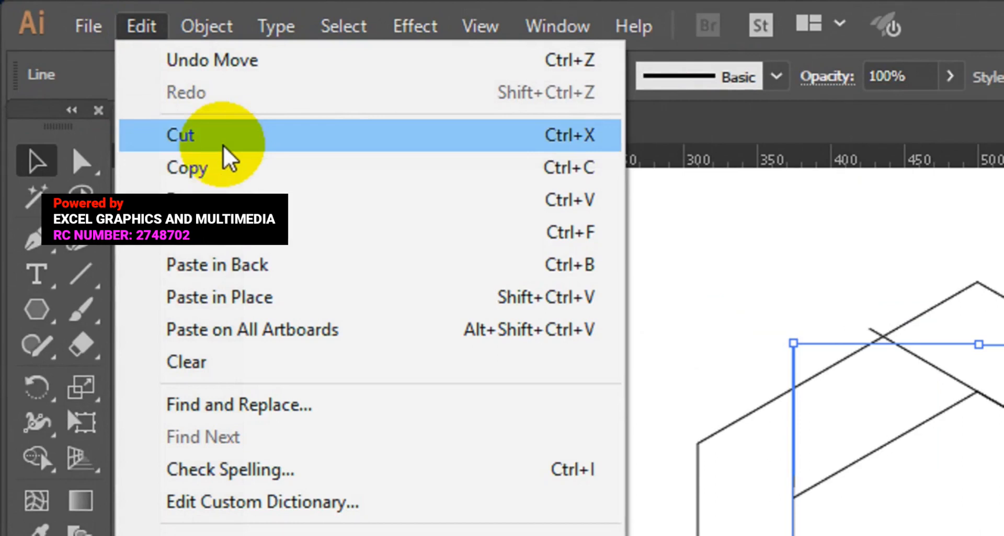
left_click(230, 168)
left_click(140, 27)
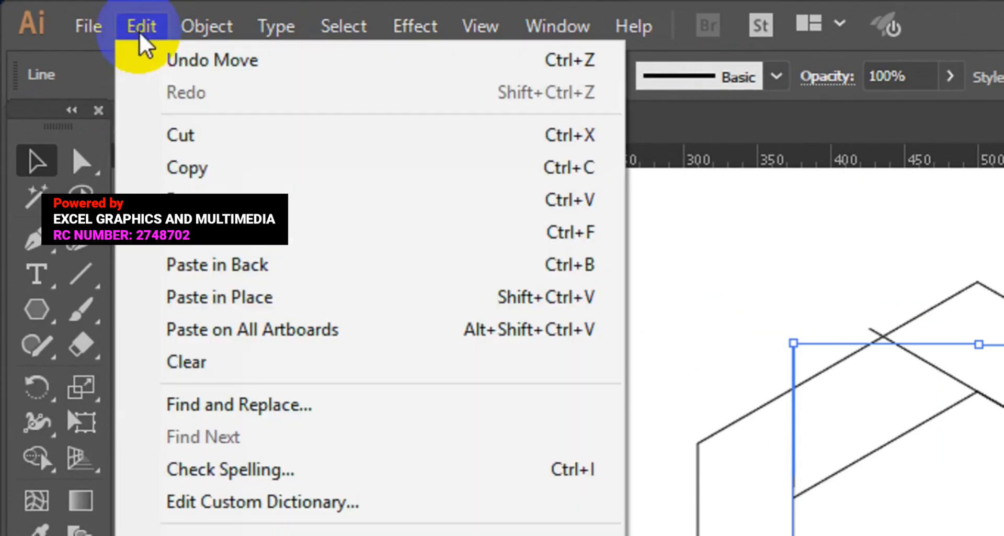
left_click(264, 264)
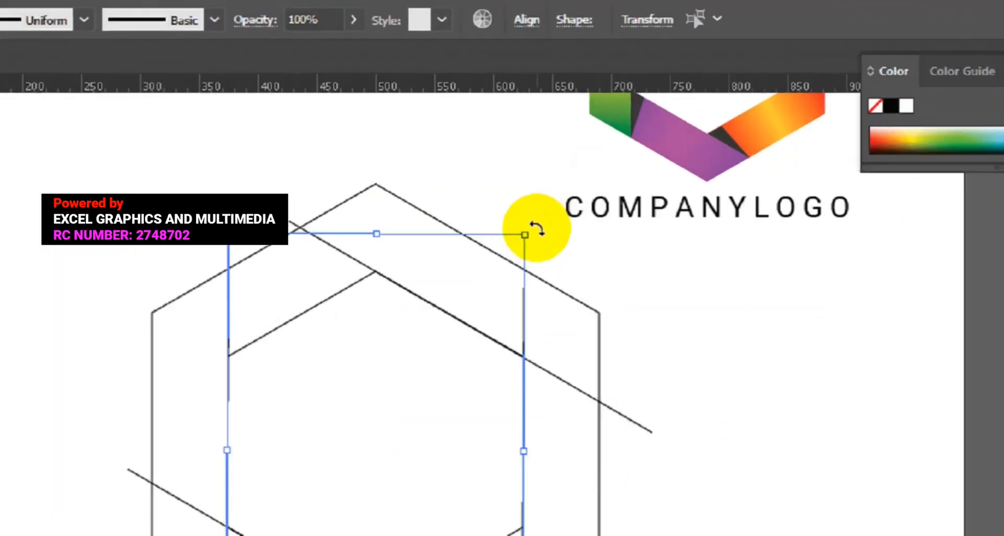
left_click_drag(502, 268, 671, 535)
left_click_drag(670, 468, 673, 470)
left_click_drag(674, 420, 673, 405)
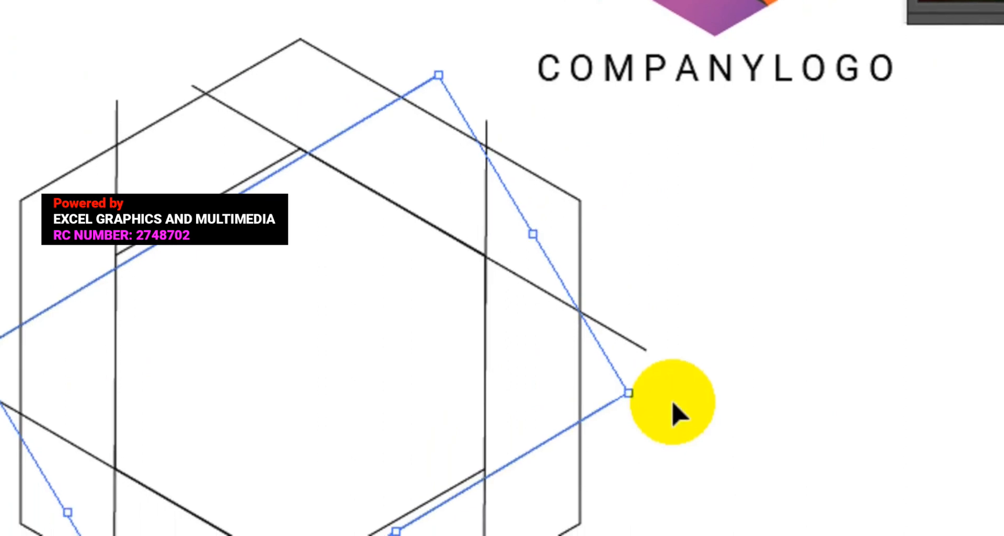
left_click(675, 408)
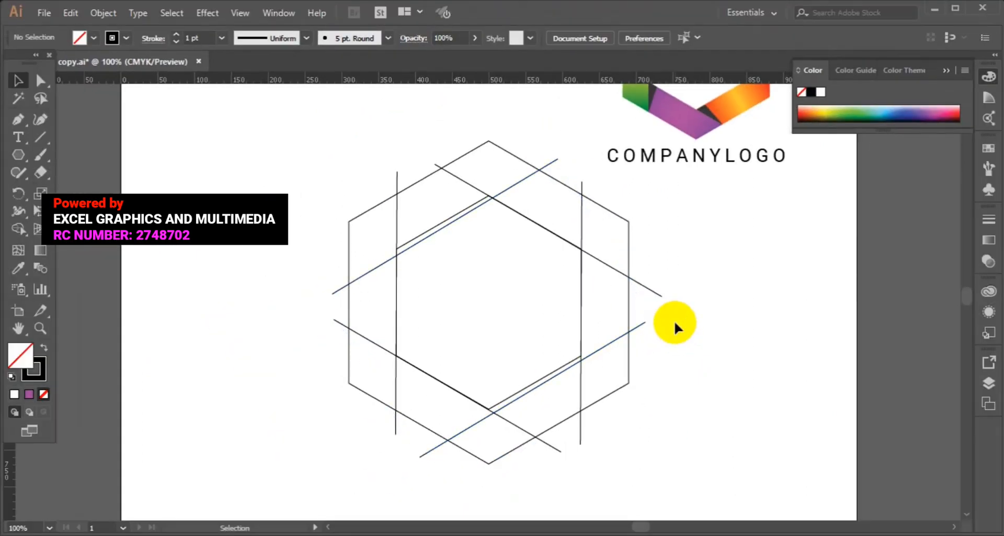
Move the two newly rotated lines onto the inner hexagon's lower-right and upper-left edges, nudging the upper-left one into exact alignment
left_click(567, 369)
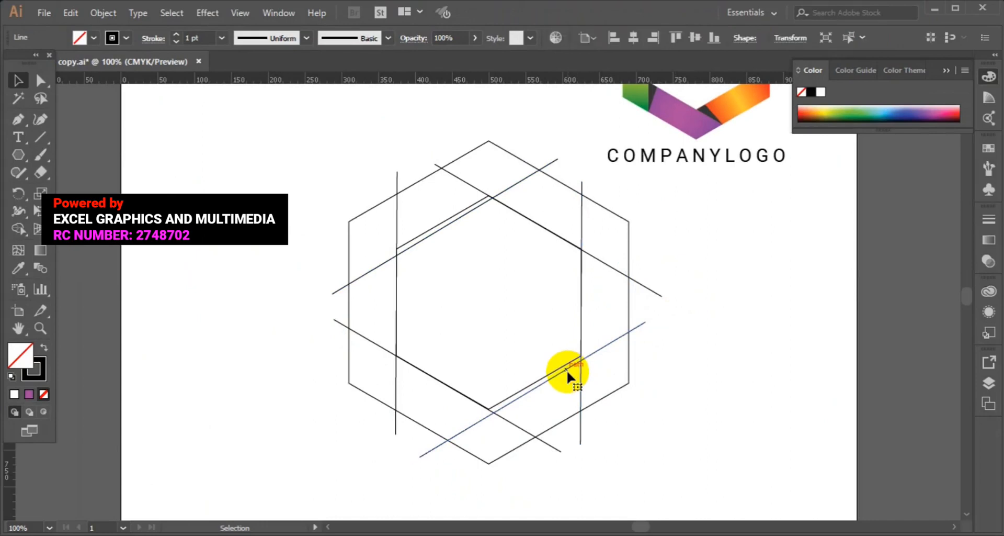
left_click_drag(566, 369, 563, 368)
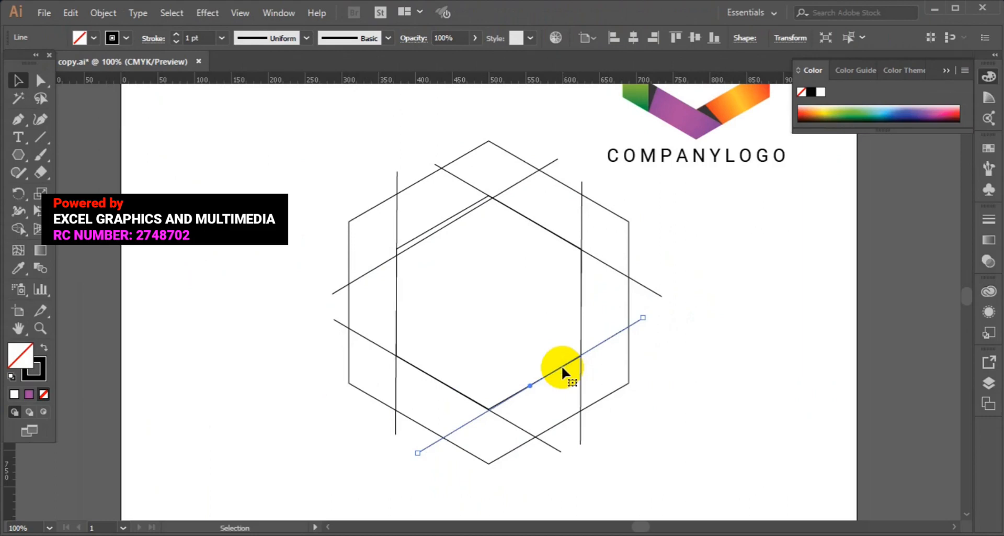
left_click(435, 234)
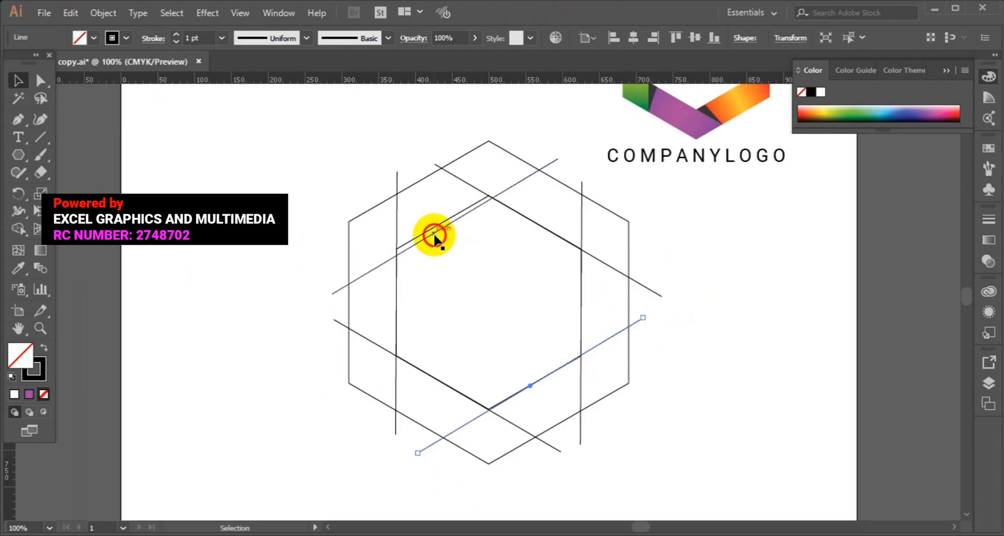
left_click_drag(434, 234, 432, 234)
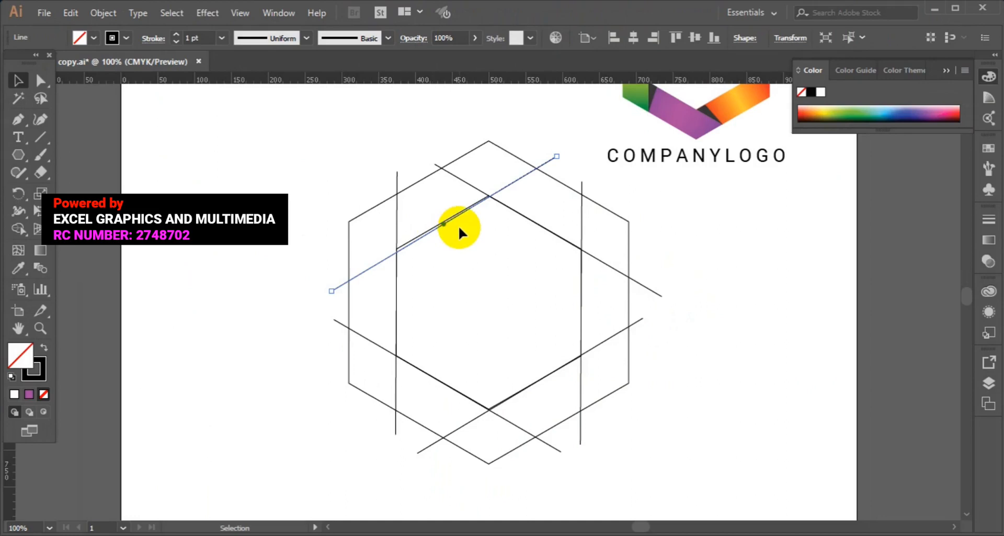
key("Up")
key("Up")
key("Up")
key("Up")
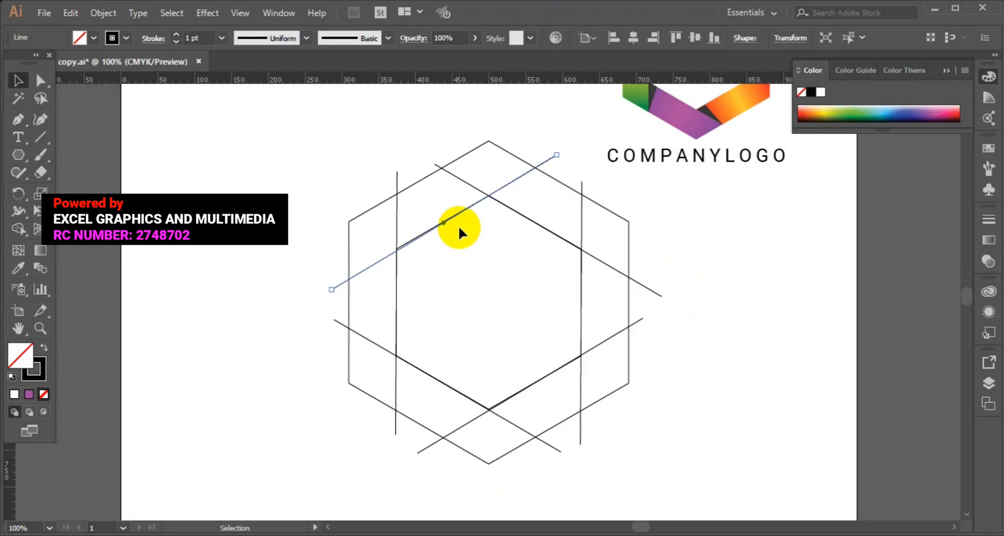
key("Up")
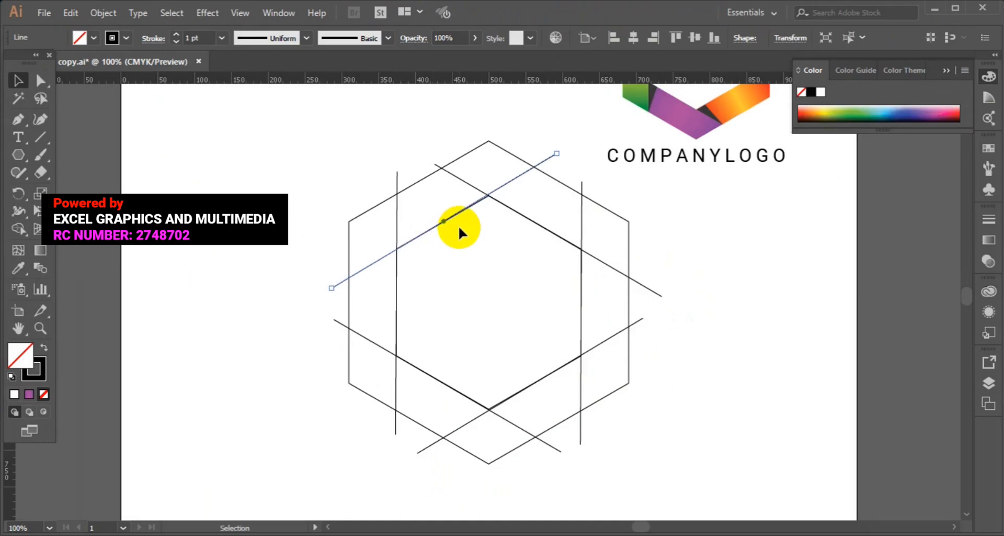
key("Down")
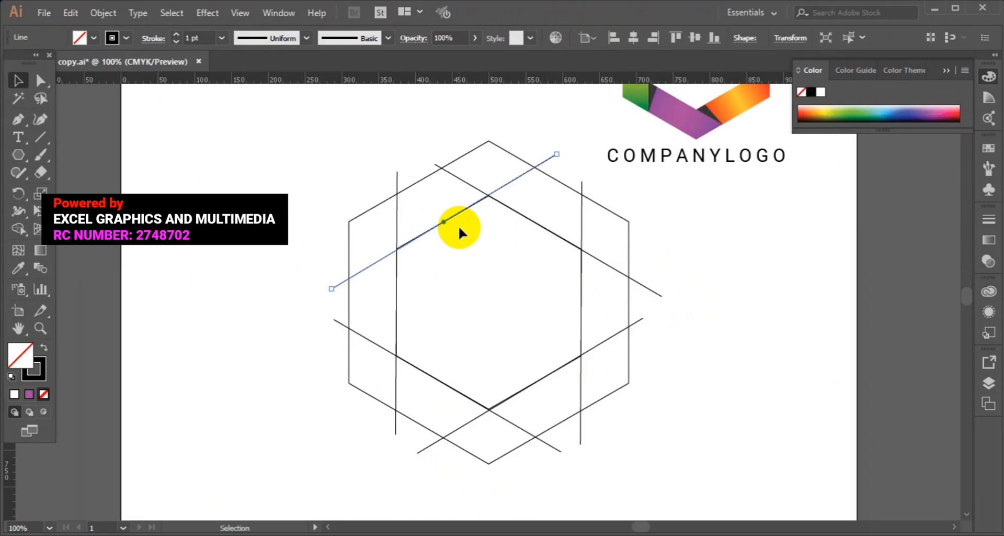
Select both hexagons together with all six extended lines and activate the Shape Builder tool
left_click(467, 155)
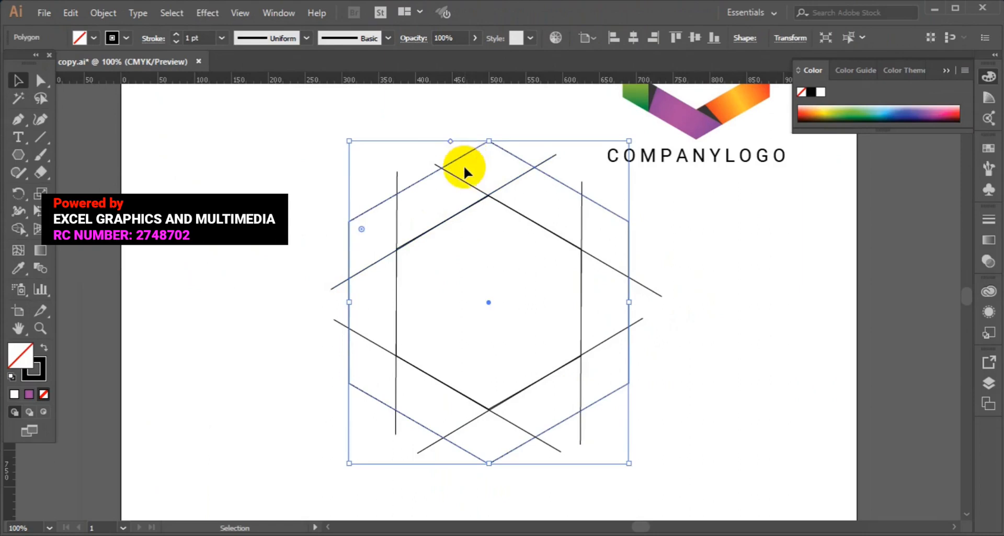
left_click(462, 183, "shift")
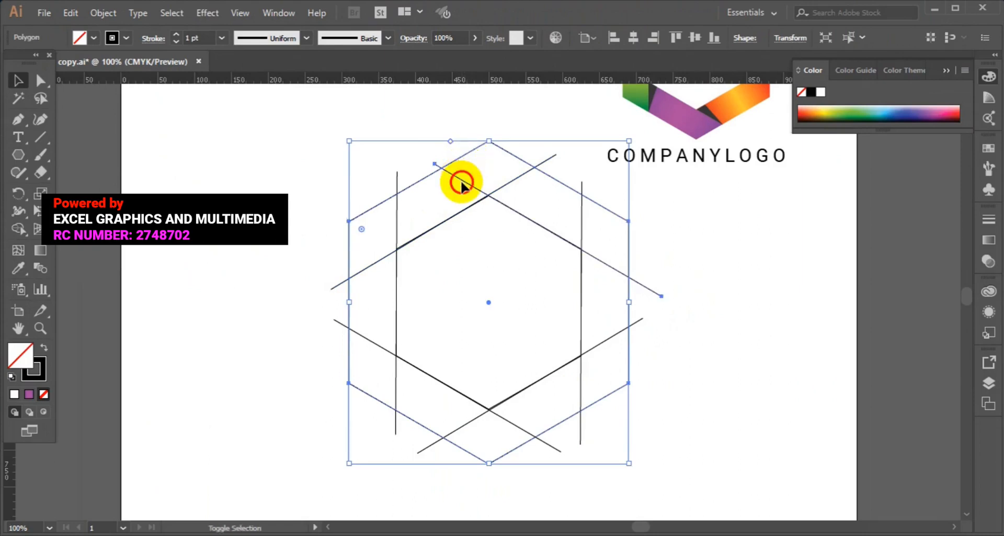
left_click(536, 168, "shift")
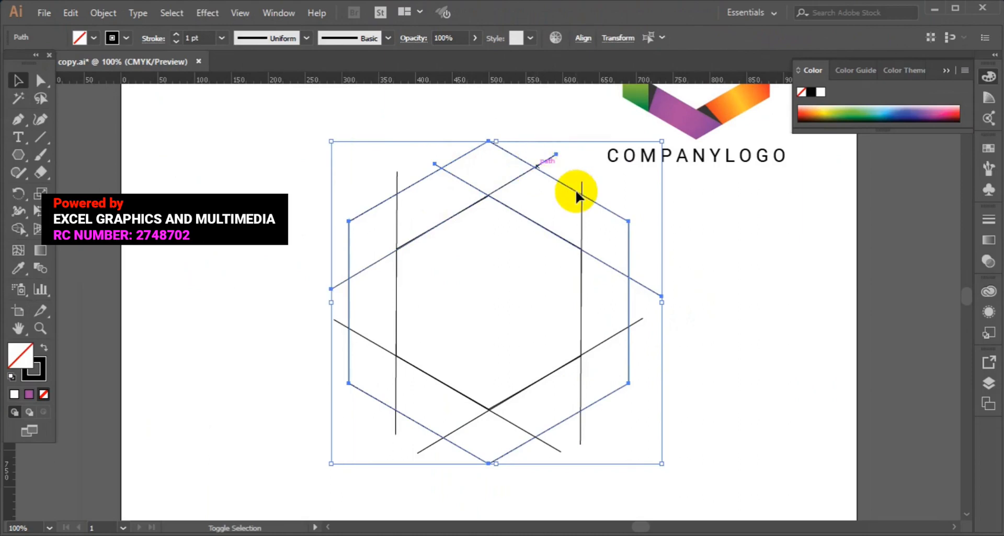
left_click(398, 218, "shift")
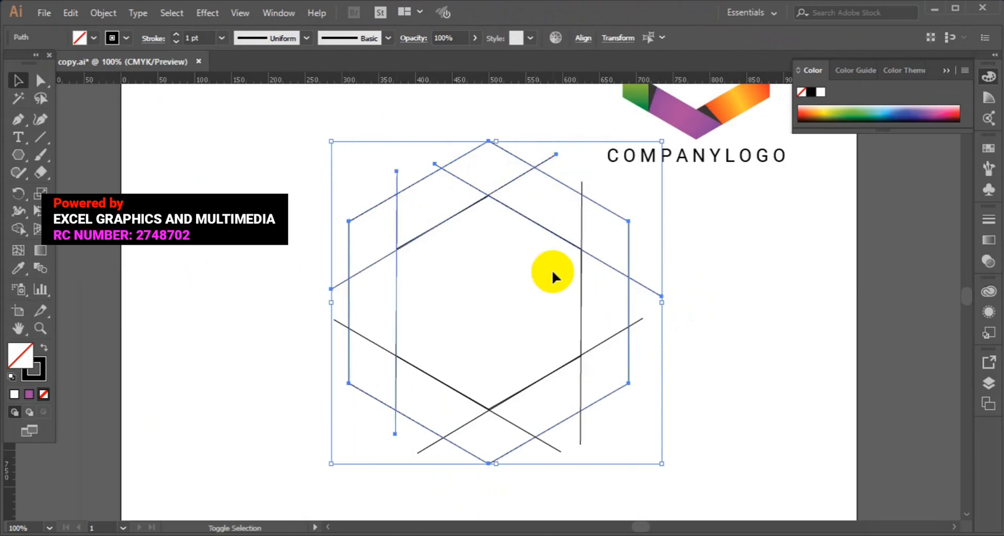
left_click(581, 268, "shift")
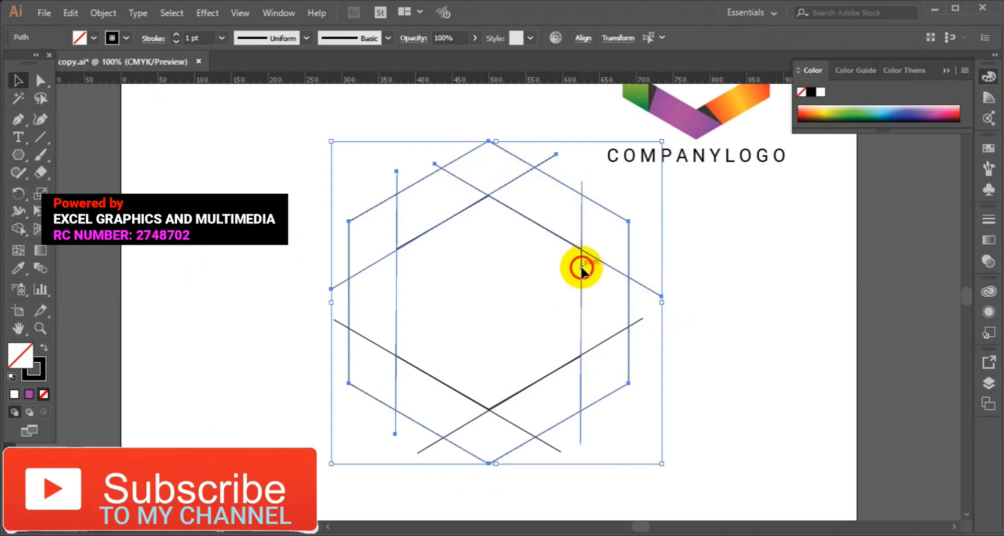
left_click(630, 280, "shift")
left_click(627, 327, "shift")
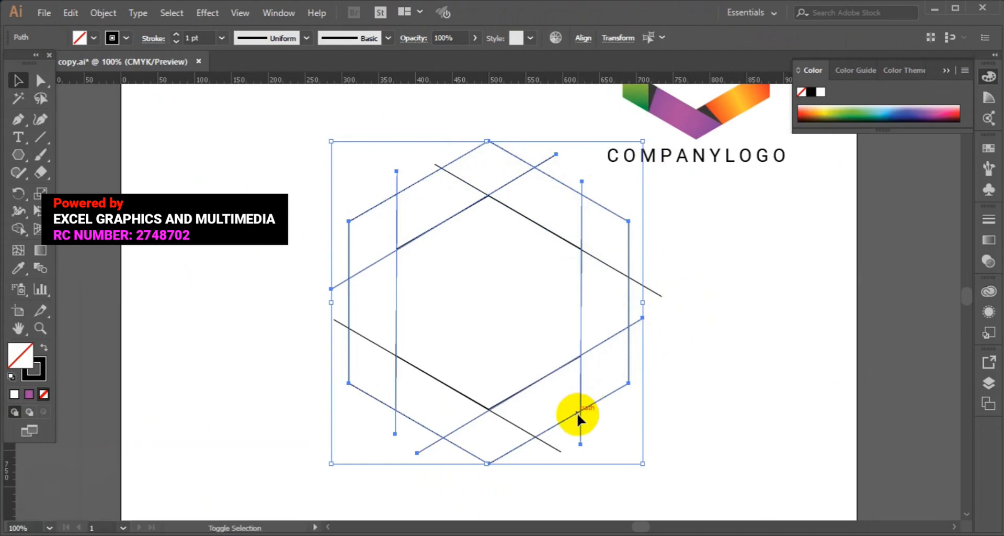
left_click(559, 449, "shift")
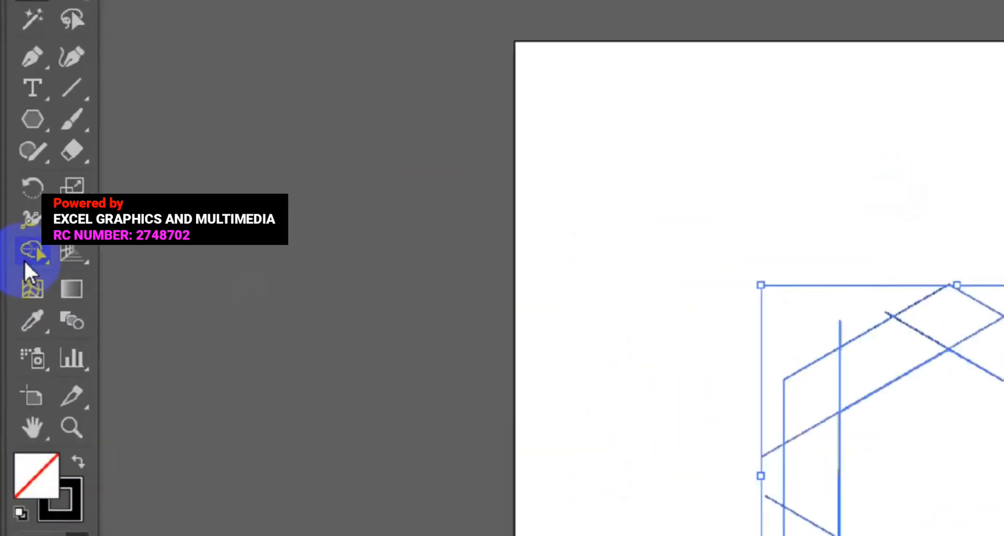
left_click(31, 258)
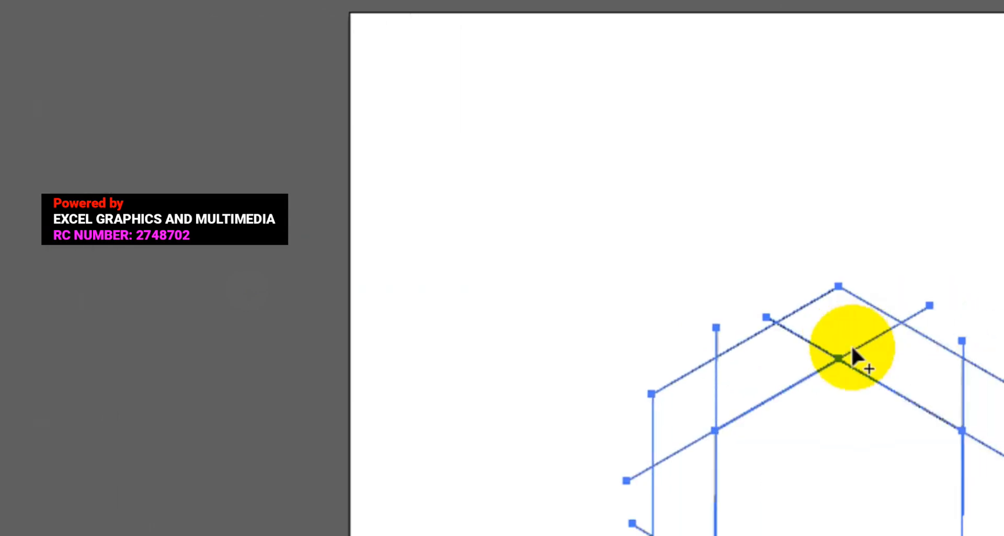
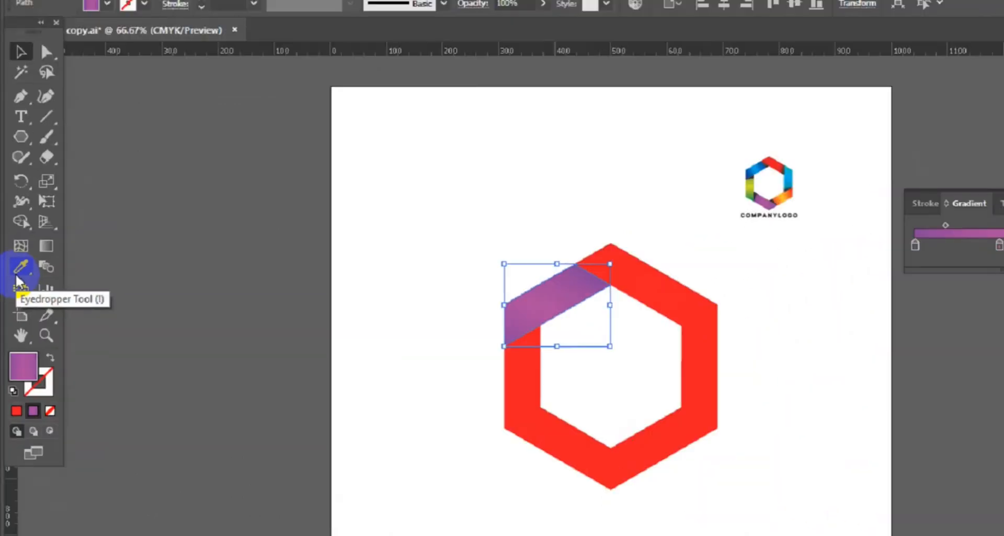
Ungroup the small reference company logo and clear the selection
left_click(718, 176)
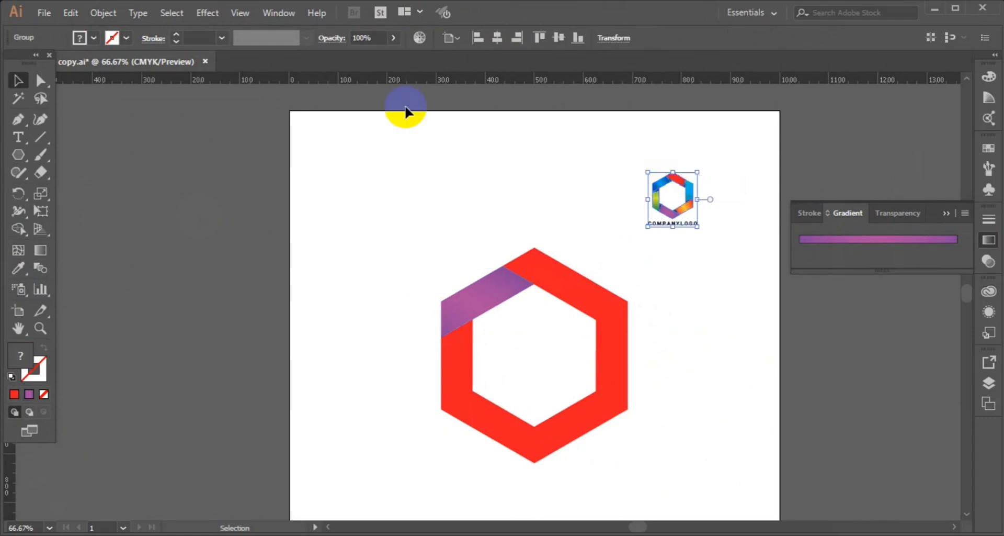
left_click(68, 15)
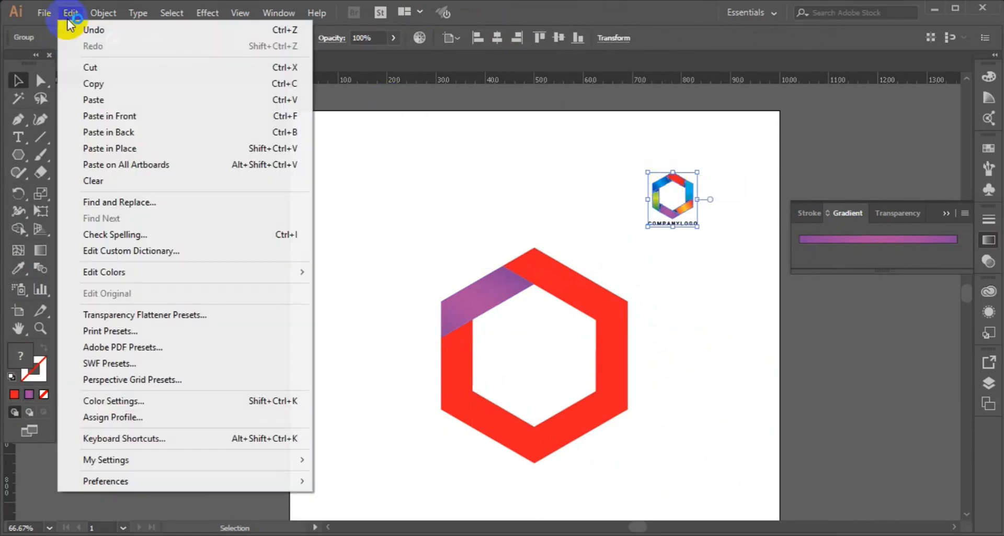
left_click(100, 14)
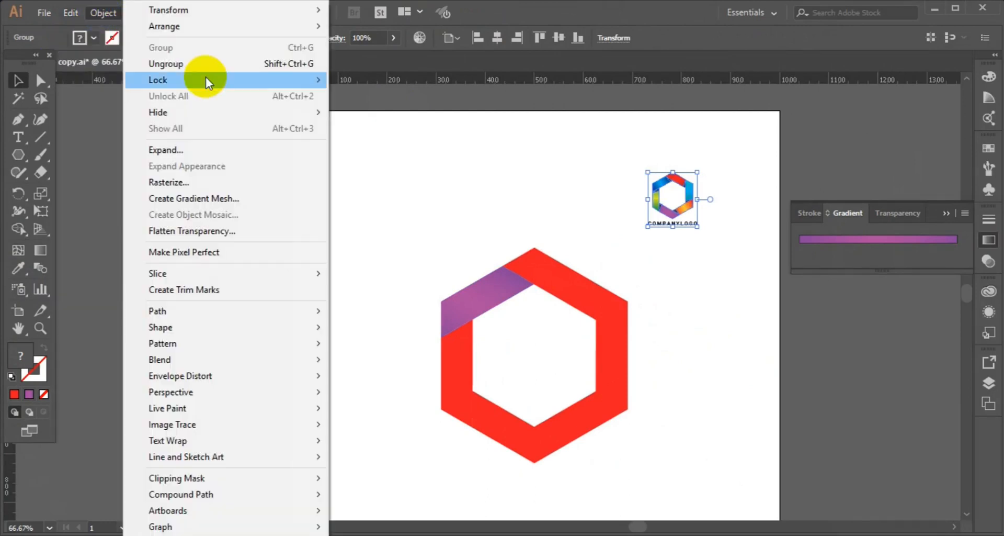
left_click(205, 69)
left_click(415, 179)
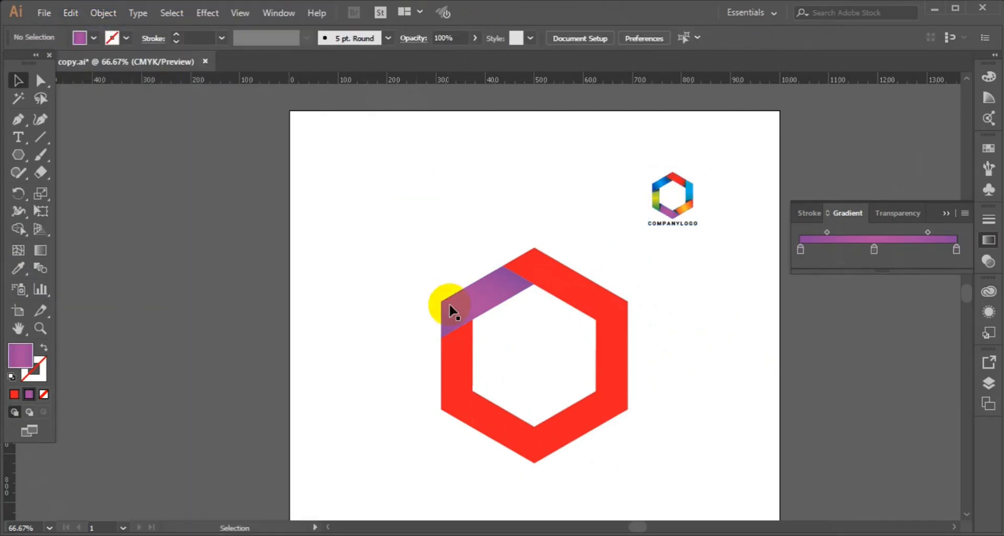
Fill the hexagon's upper-left purple segment with the blue gradient sampled from the matching segment of the reference logo using the Eyedropper
left_click(457, 307)
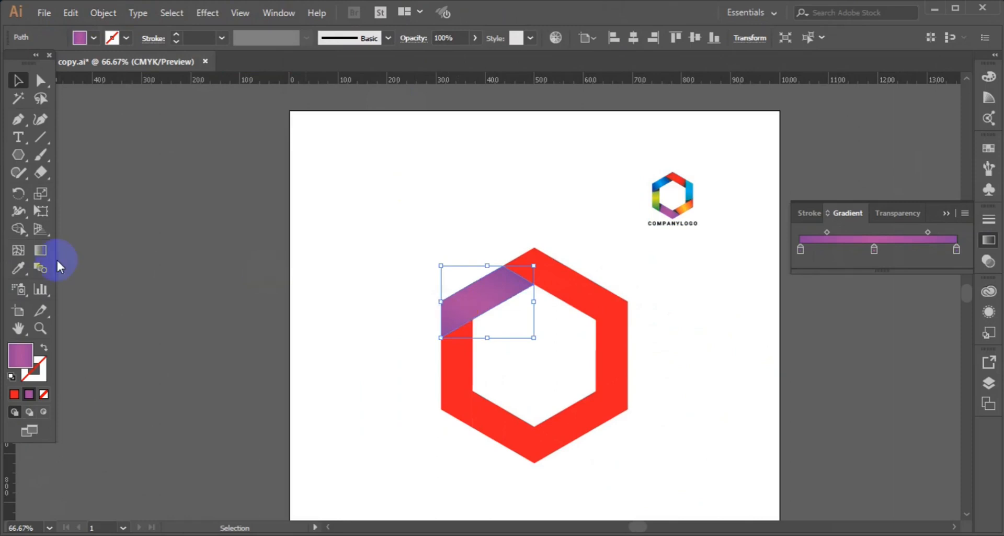
left_click(25, 267)
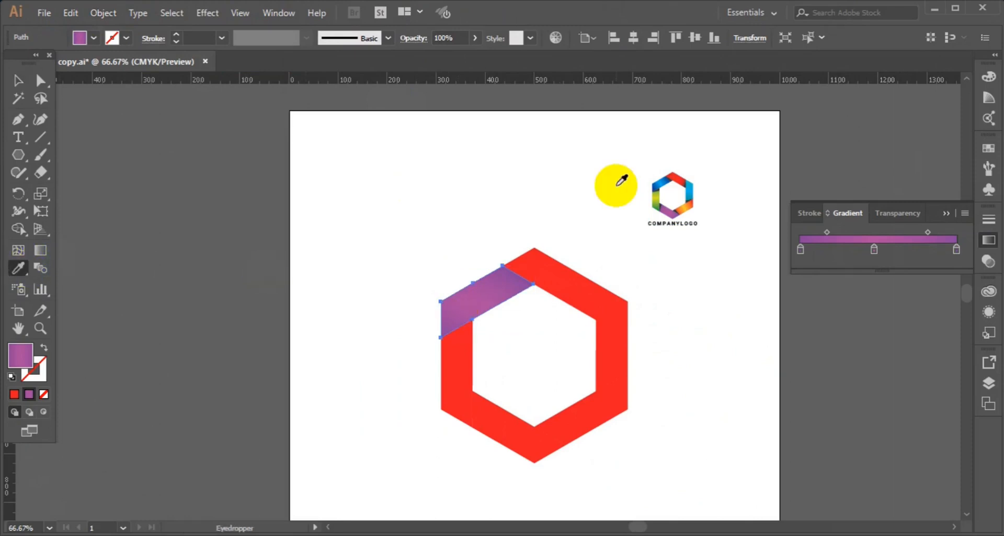
left_click(662, 178)
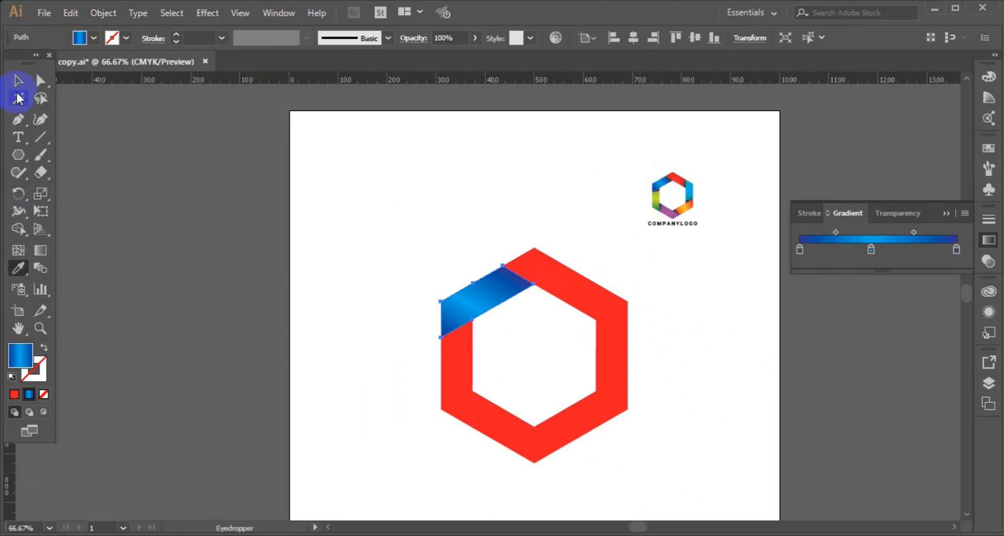
Fill the hexagon's upper-right segment with the red gradient sampled from the matching segment of the reference logo using the Eyedropper
left_click(18, 81)
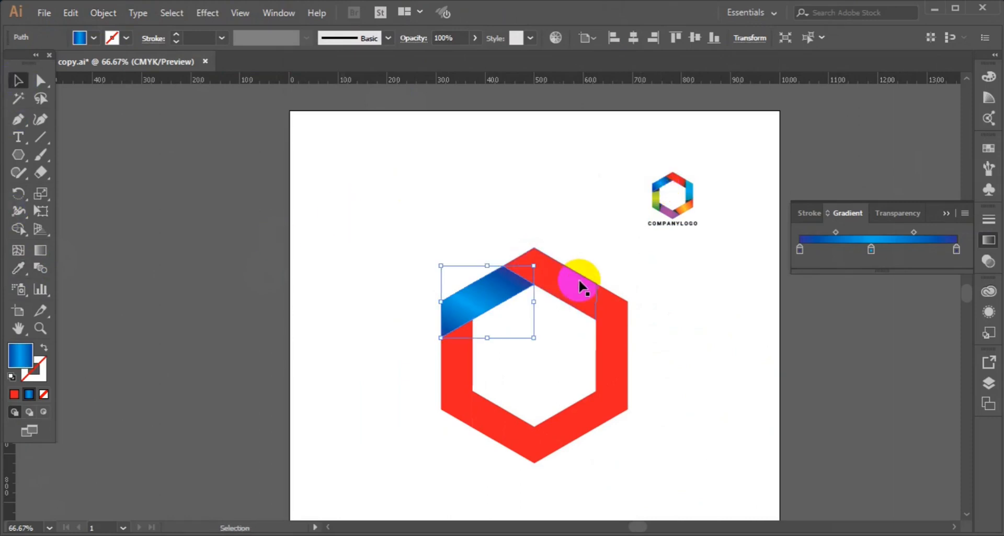
left_click(578, 282)
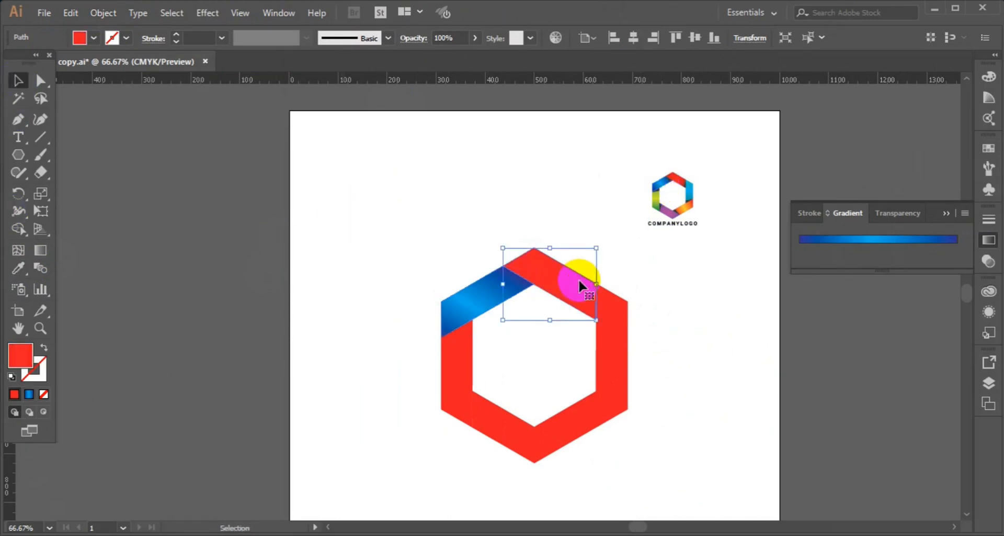
left_click(33, 391)
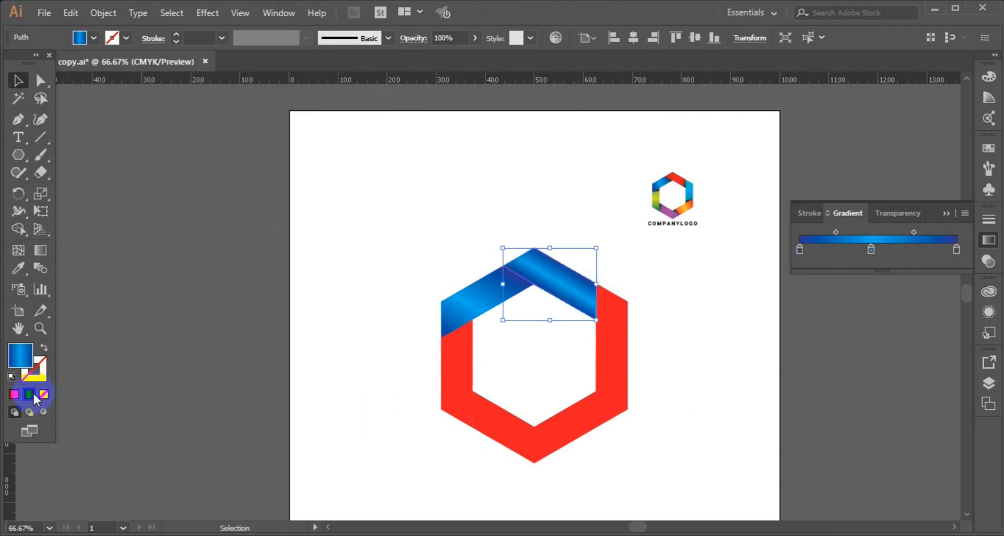
left_click(42, 252)
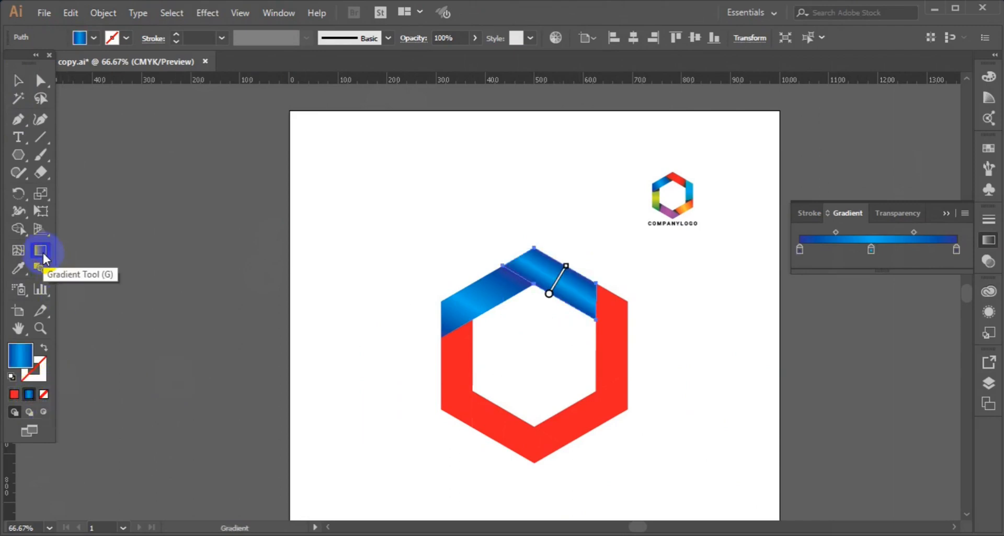
left_click(18, 268)
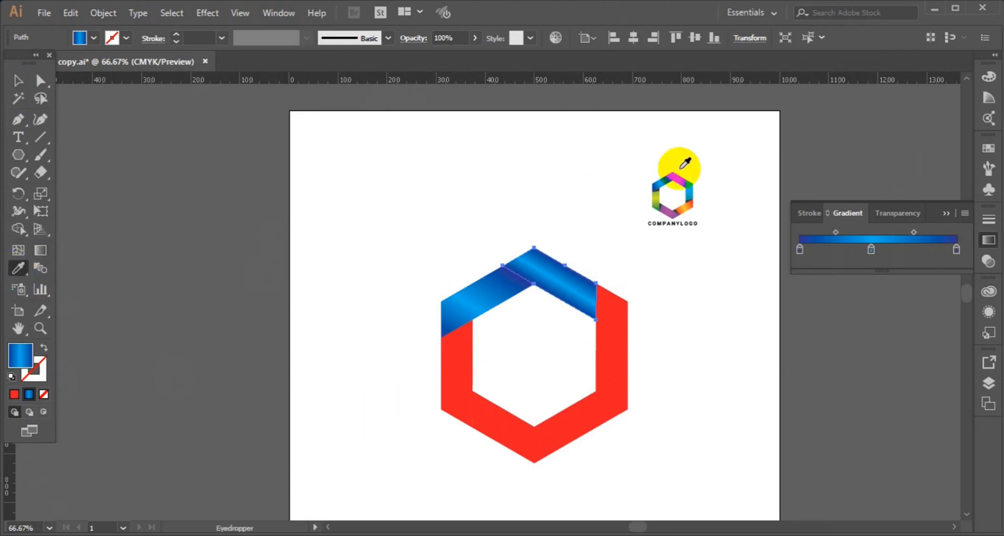
left_click(680, 168)
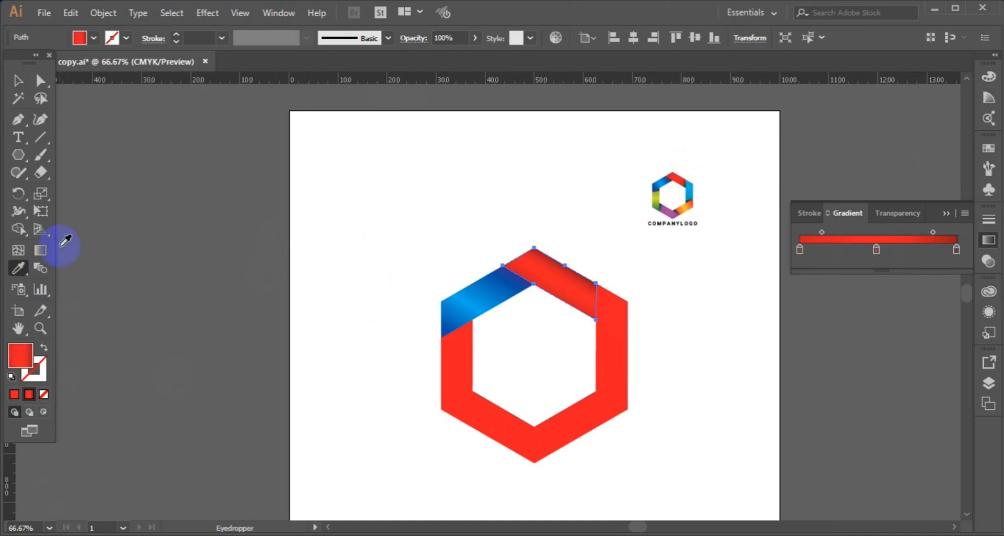
Fill the hexagon's vertical left segment with the green-yellow gradient sampled from the reference logo's left segment
left_click(20, 88)
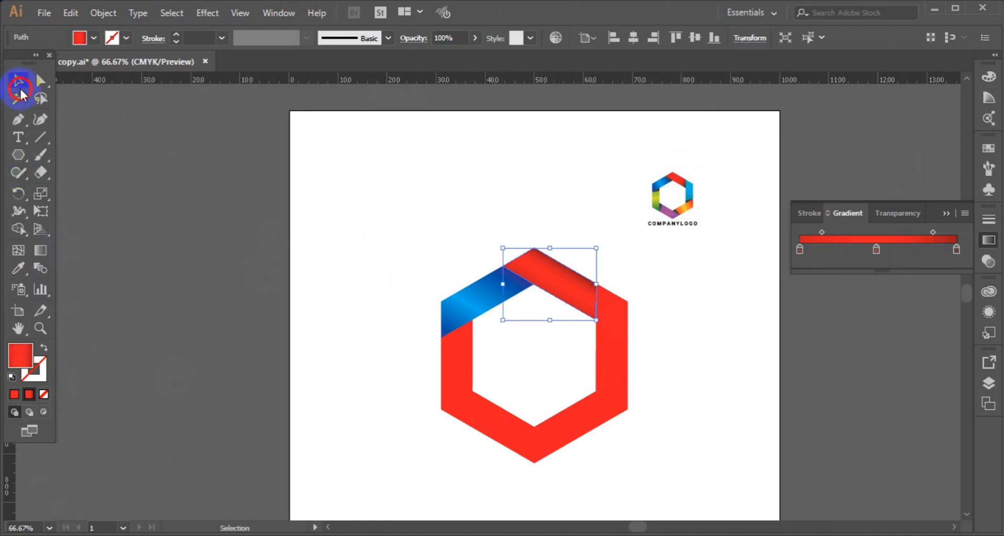
left_click(451, 365)
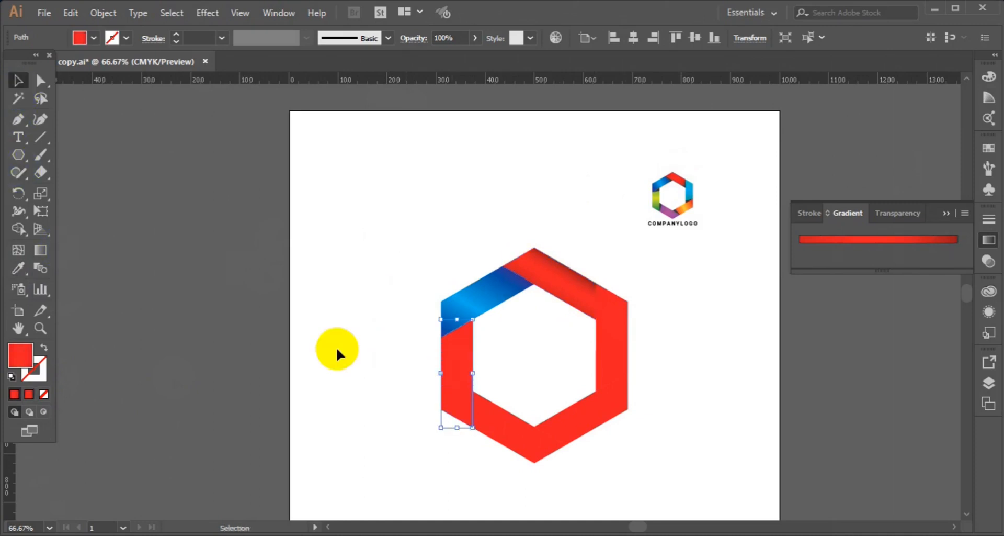
left_click(31, 395)
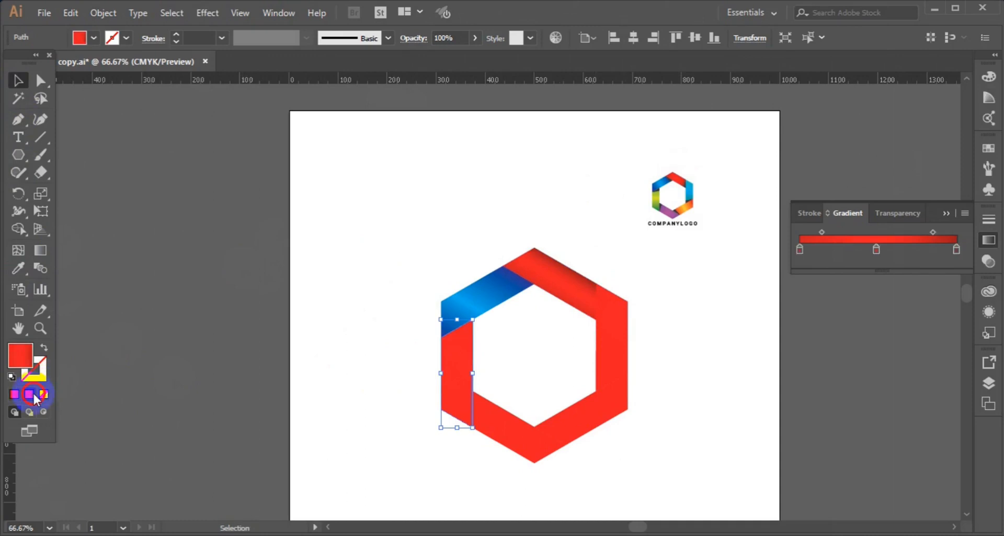
left_click(42, 255)
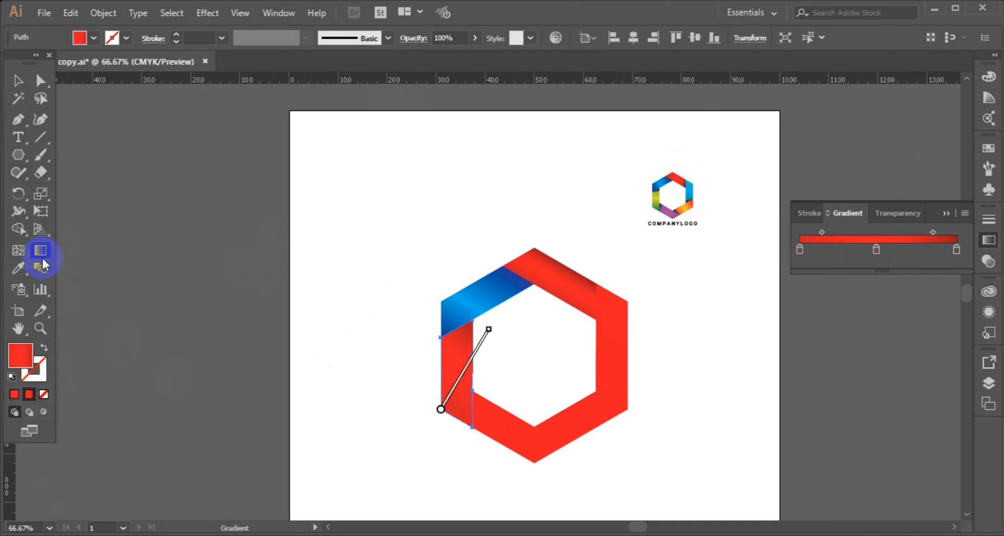
left_click(20, 268)
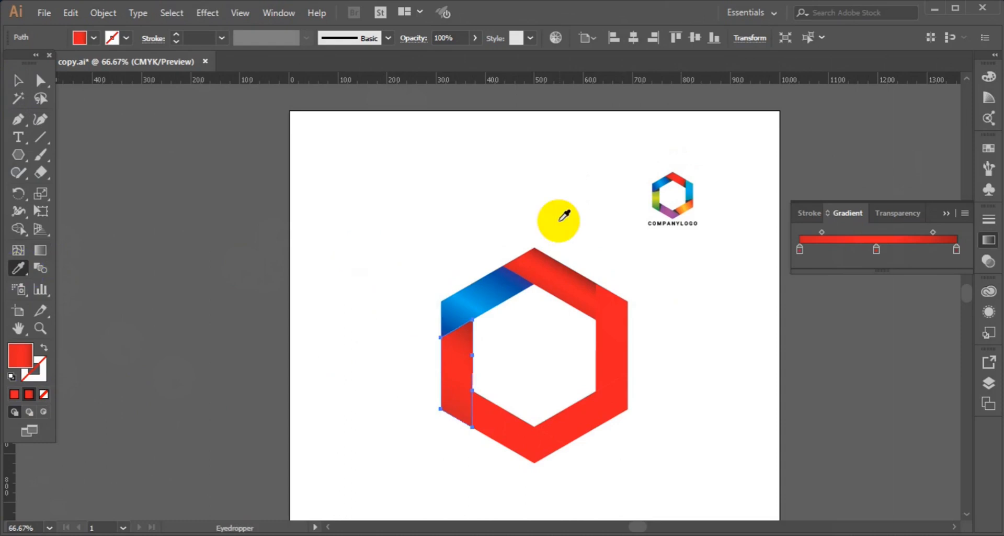
left_click(653, 200)
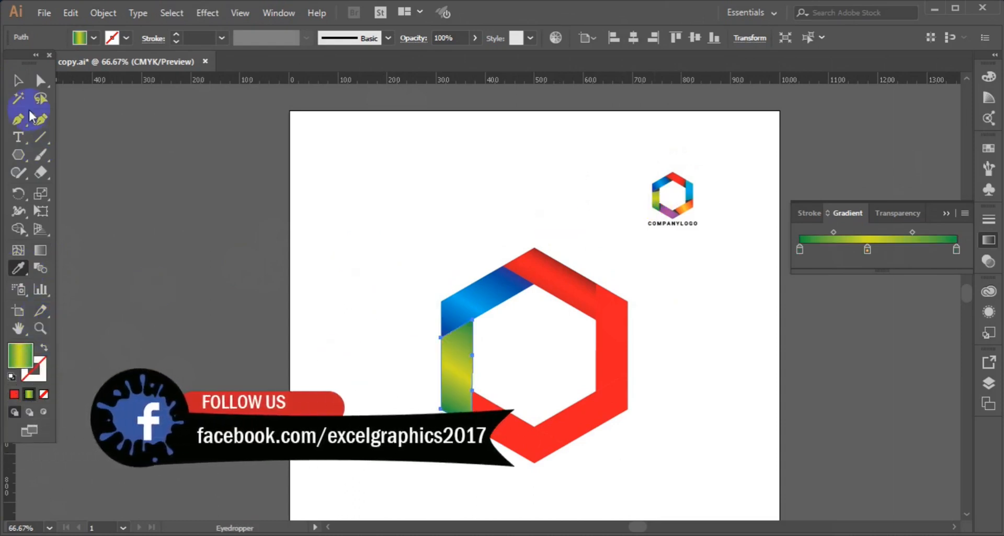
Fill the hexagon's vertical right segment with the teal-blue gradient sampled from the reference logo's right segment
left_click(18, 80)
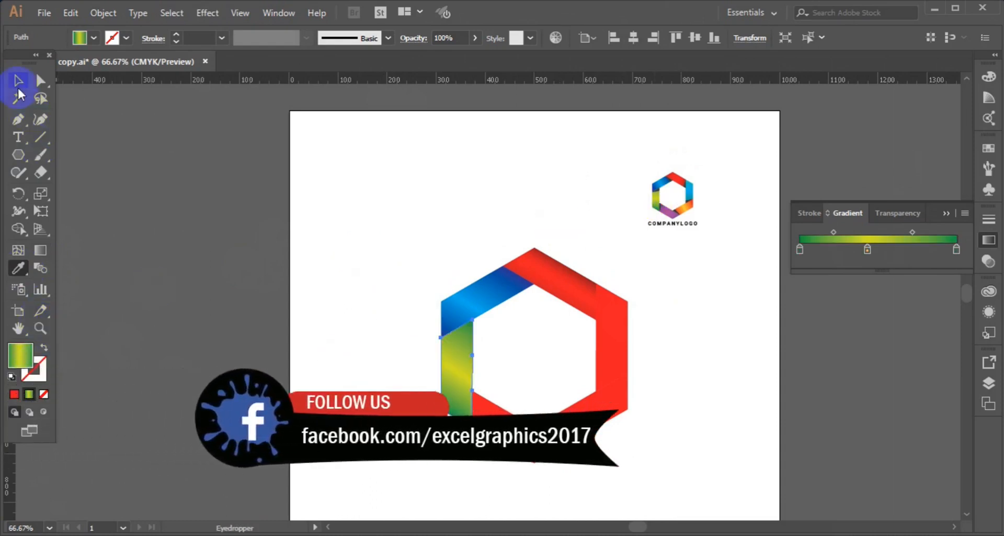
left_click(621, 363)
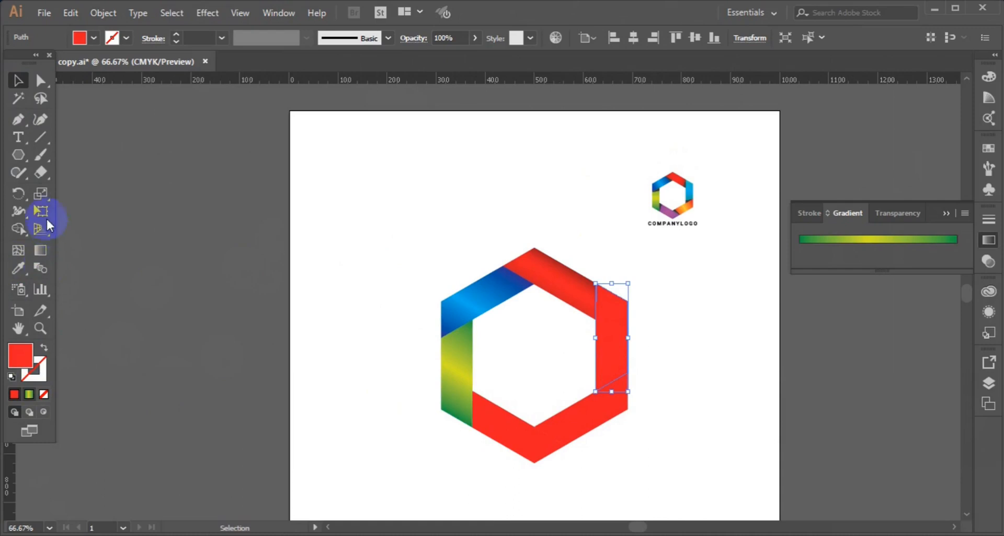
left_click(23, 265)
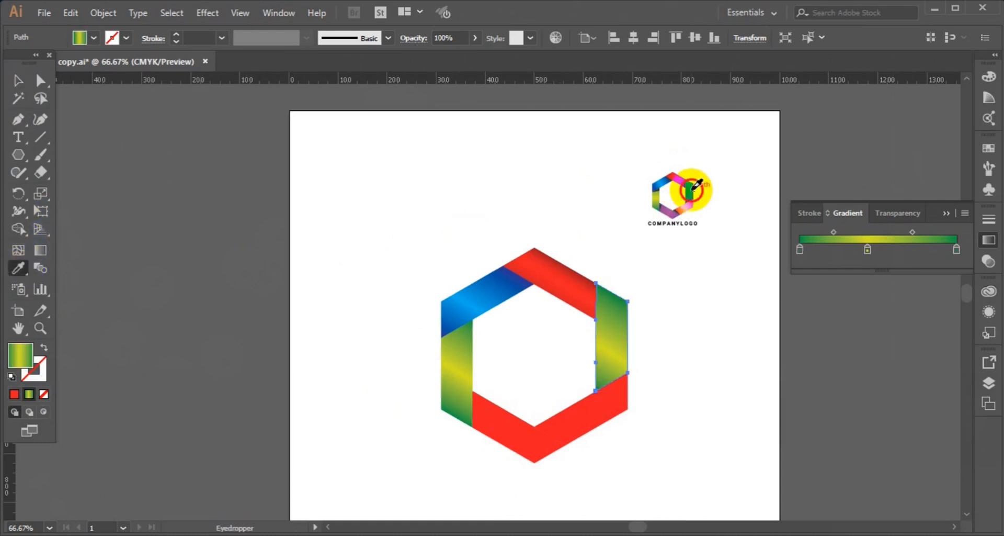
left_click(694, 188)
Fill the hexagon's lower-left segment with the purple gradient sampled from the reference logo's lower-left segment
left_click(18, 81)
left_click(514, 432)
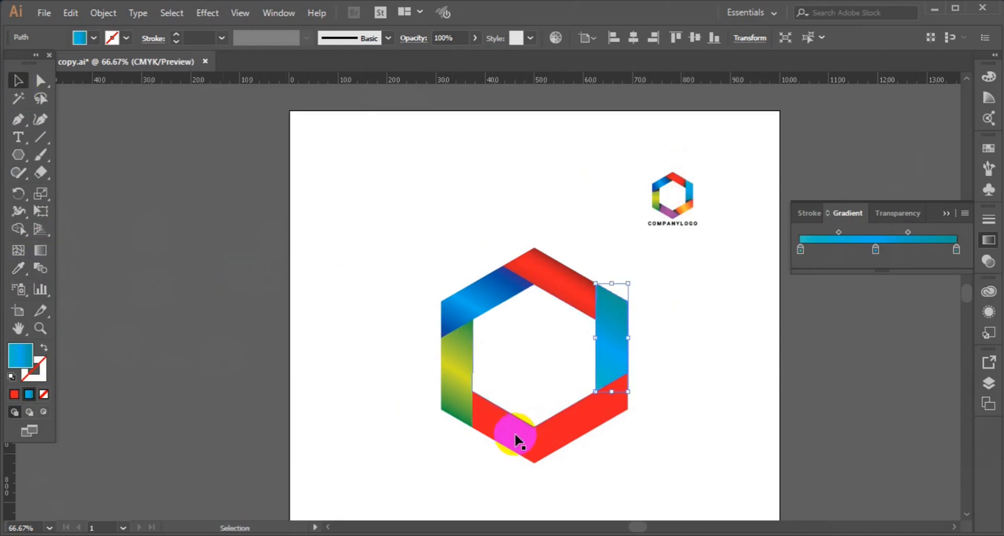
left_click(32, 396)
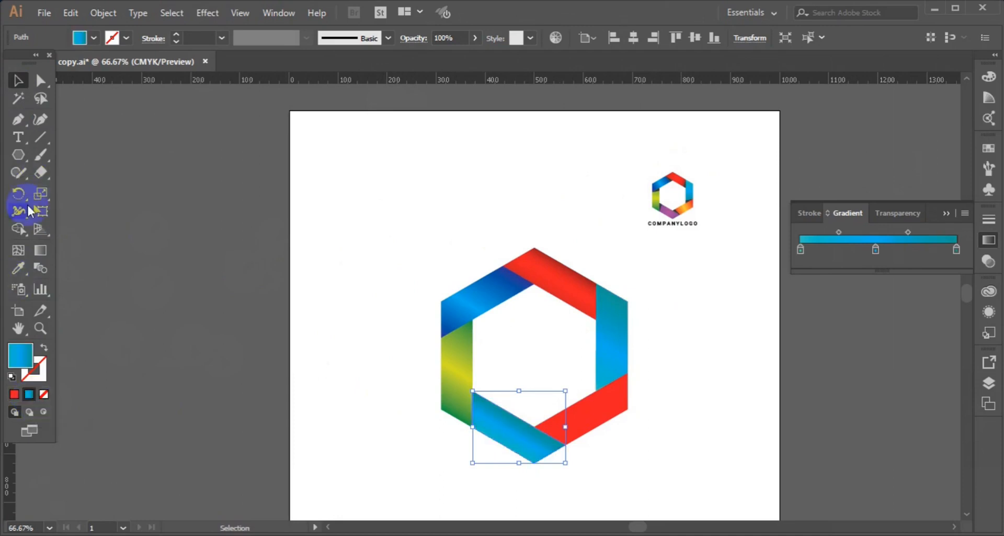
left_click(41, 250)
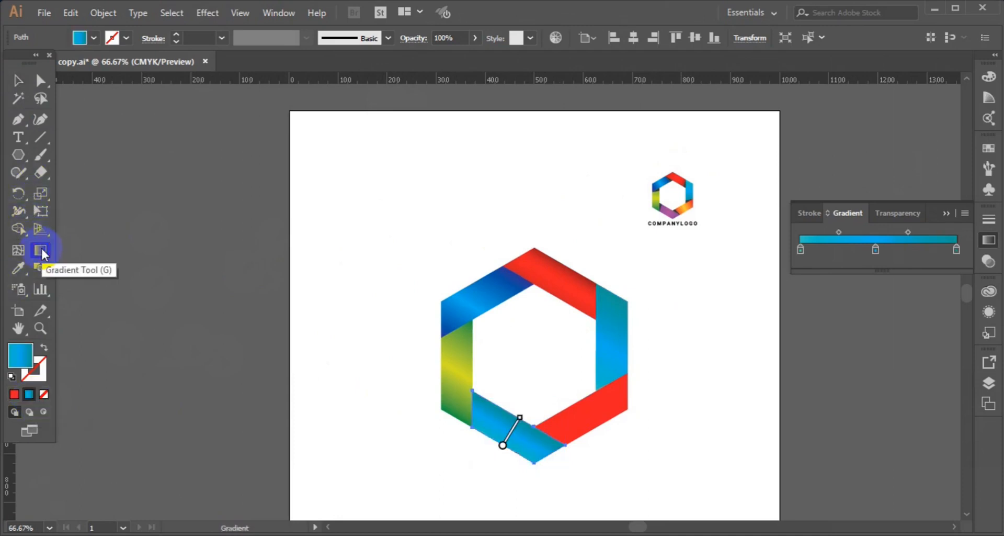
left_click(18, 268)
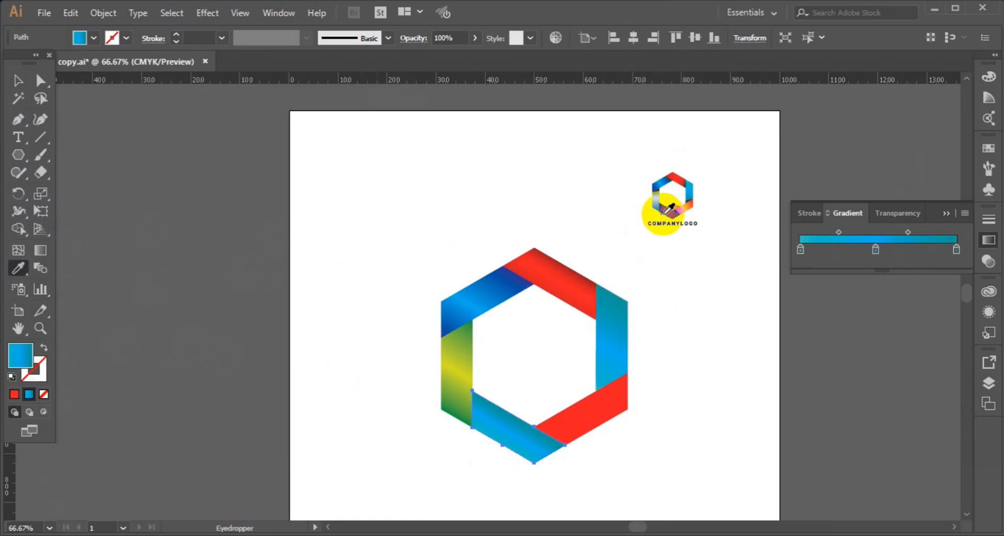
left_click(671, 208)
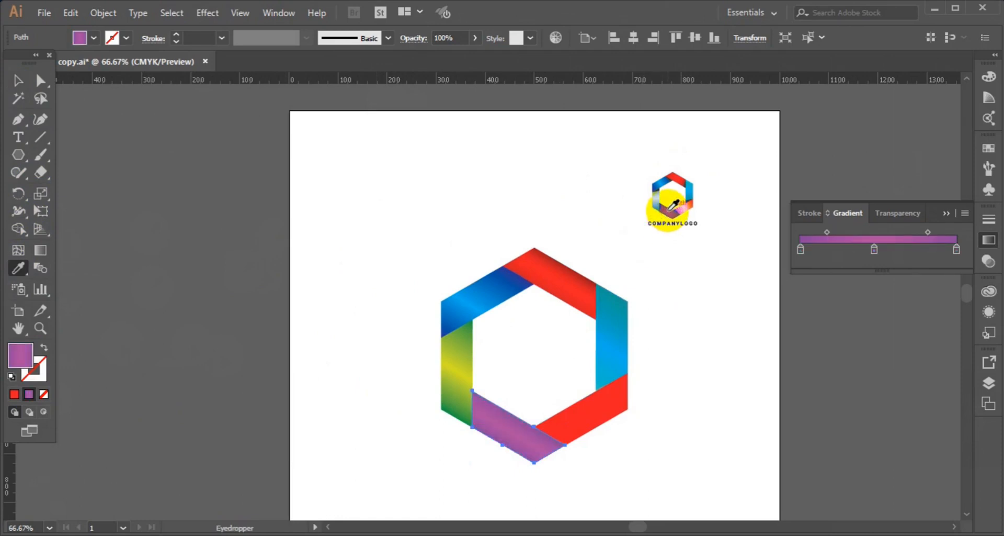
Fill the hexagon's lower-right segment with the red-orange gradient sampled from the reference logo's lower-right segment
left_click(17, 80)
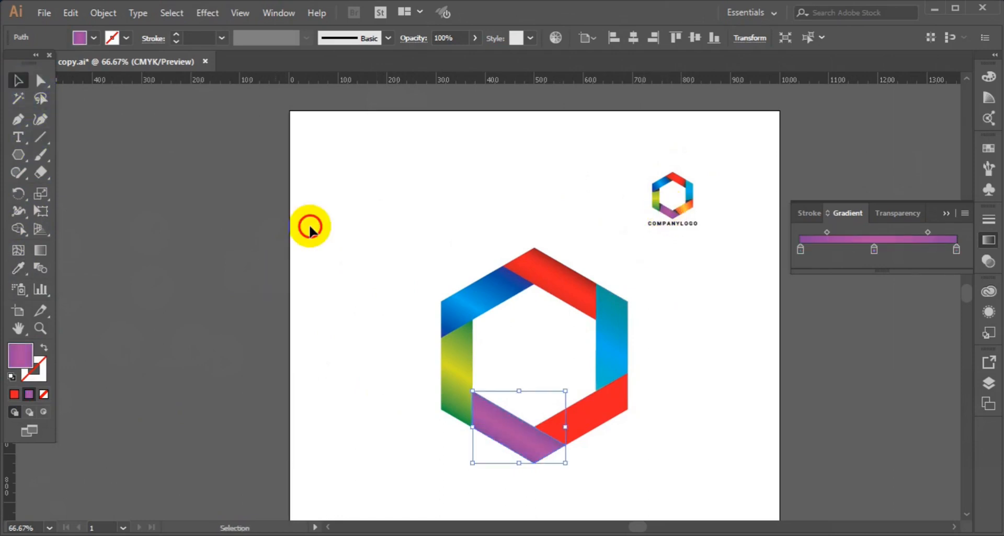
left_click(595, 406)
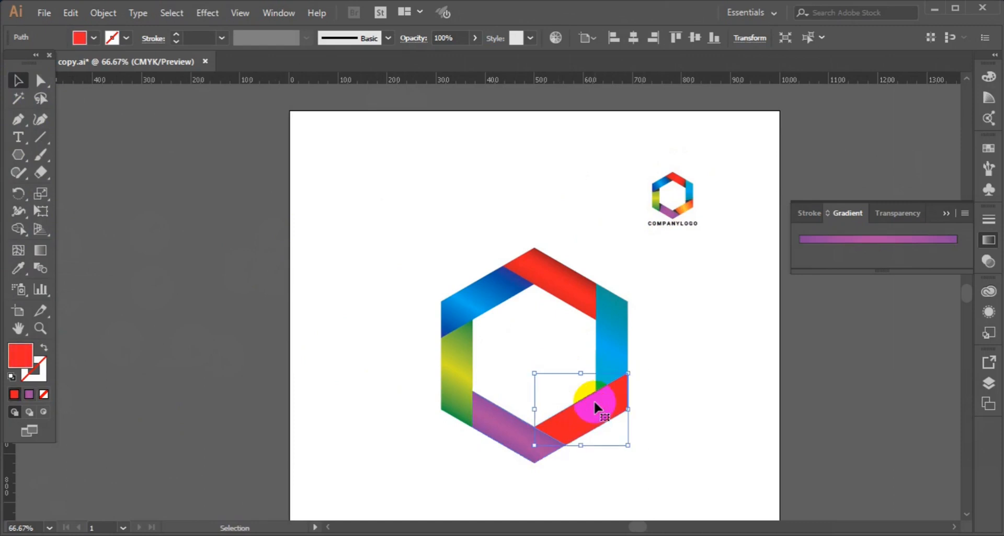
left_click(30, 394)
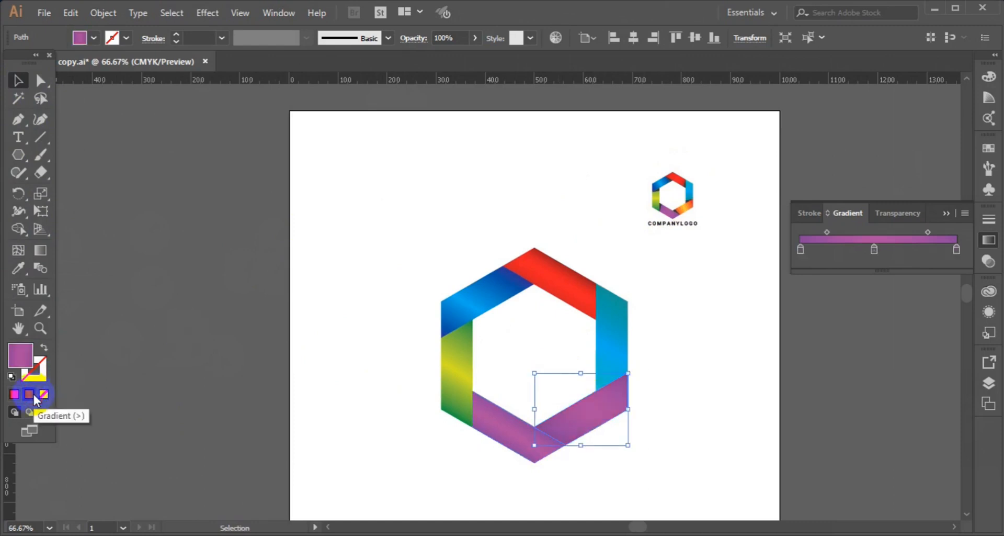
left_click(39, 250)
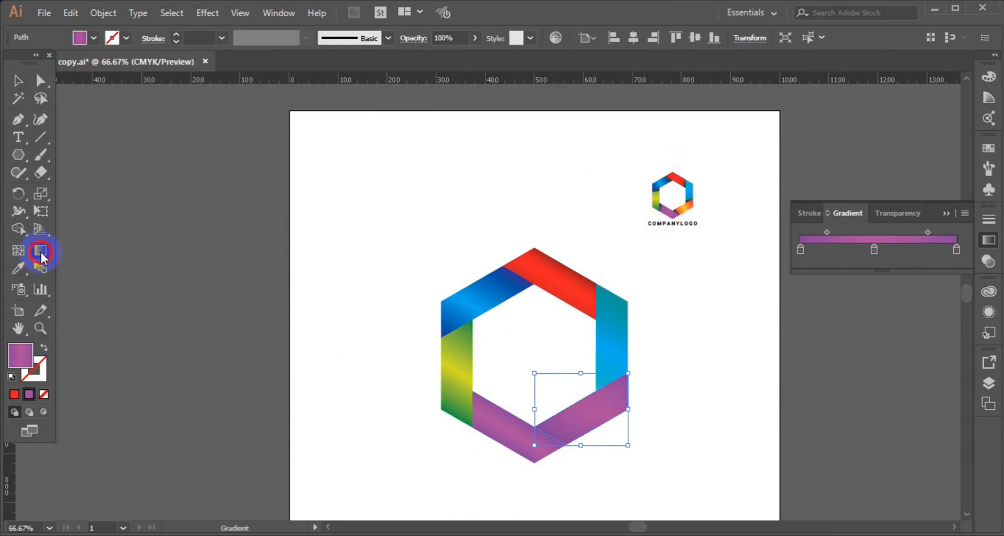
left_click(17, 268)
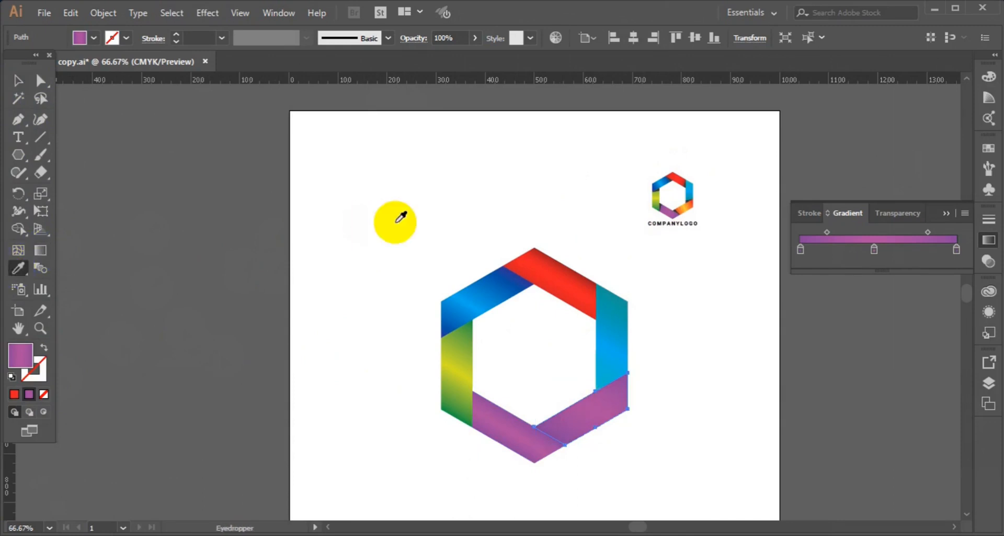
left_click(688, 207)
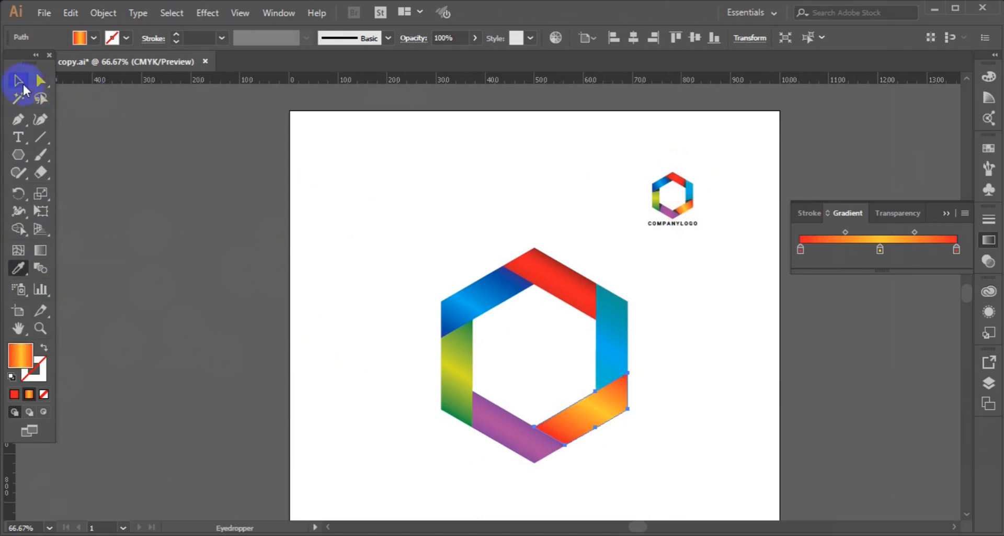
Redirect the red segment's gradient lengthwise from the hexagon's top corner down to the teal-blue segment, and clear the selection
left_click(23, 83)
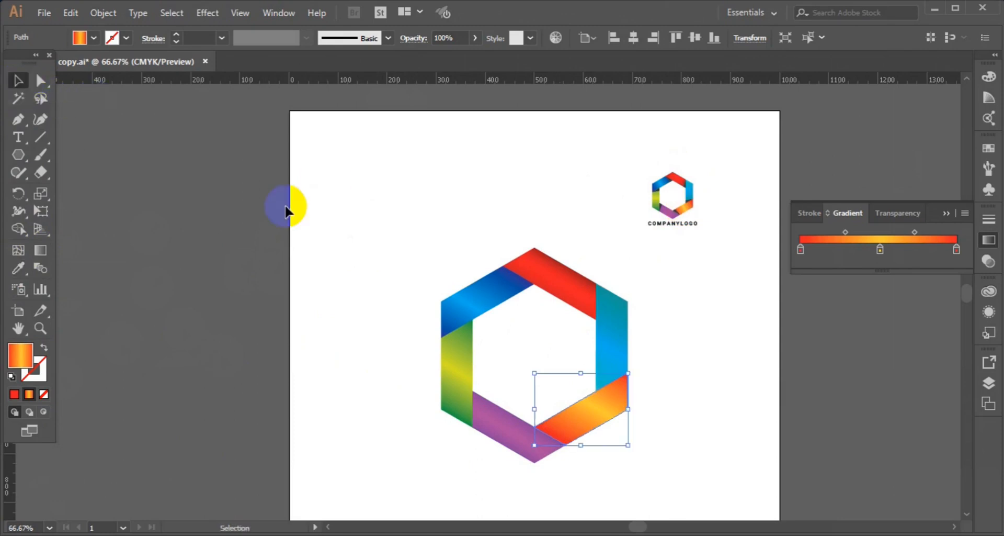
left_click(541, 271)
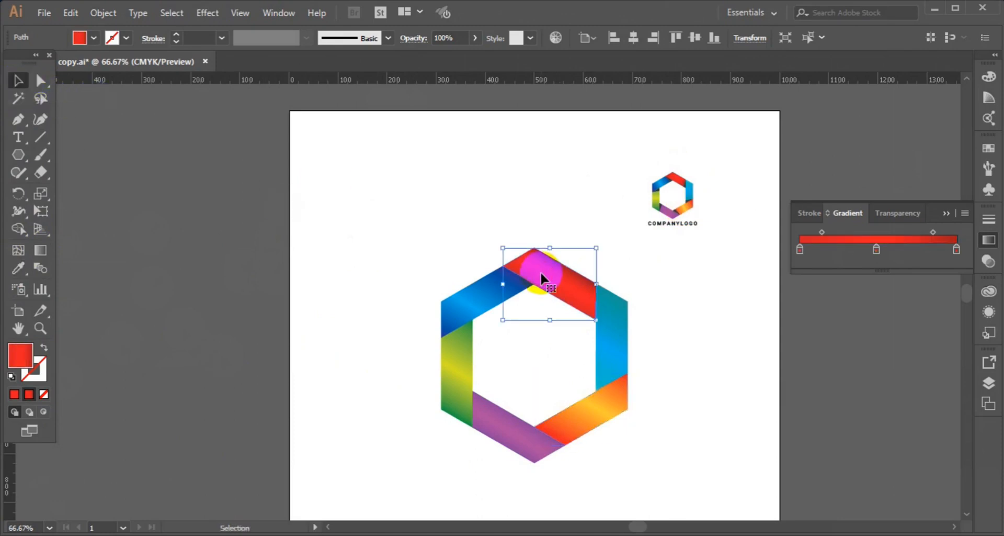
left_click(41, 250)
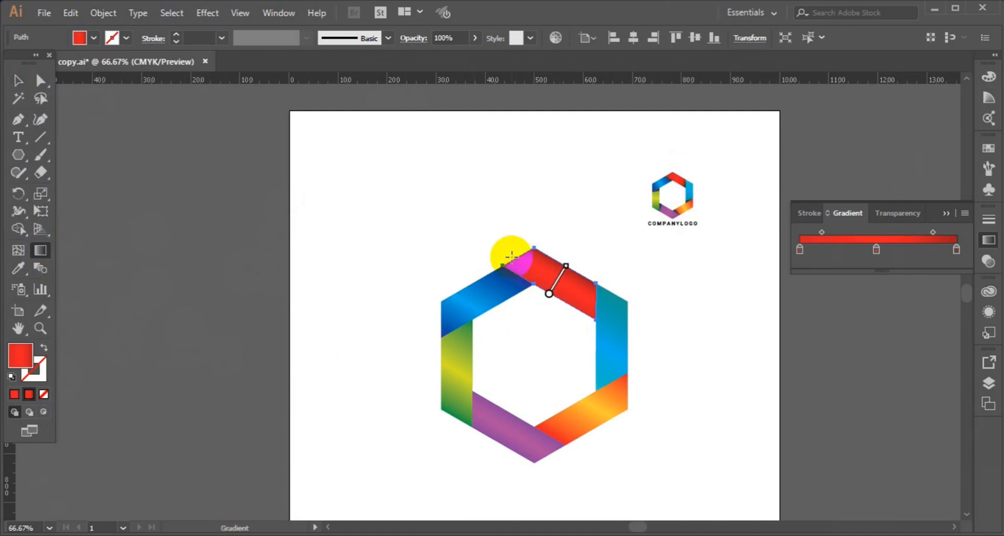
left_click_drag(523, 261, 605, 313)
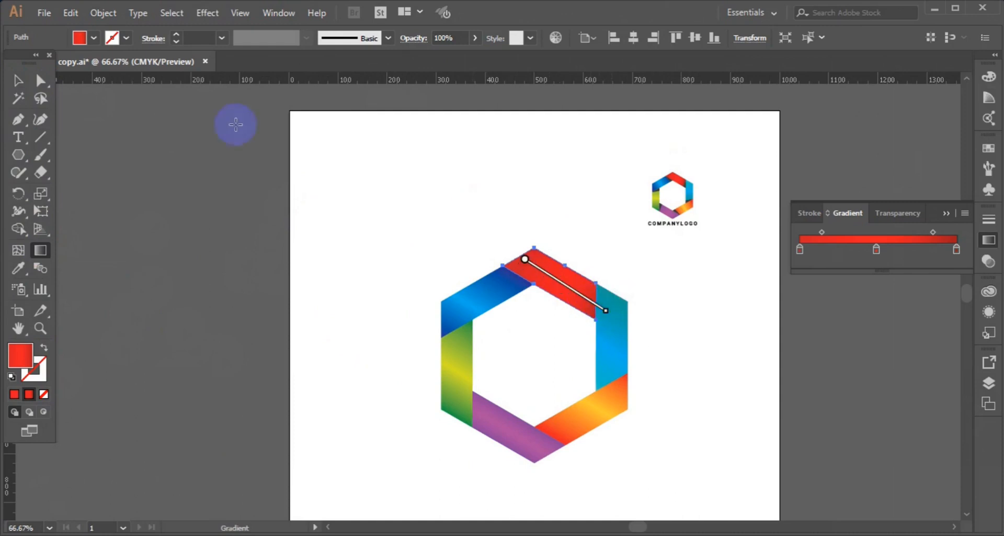
left_click(18, 81)
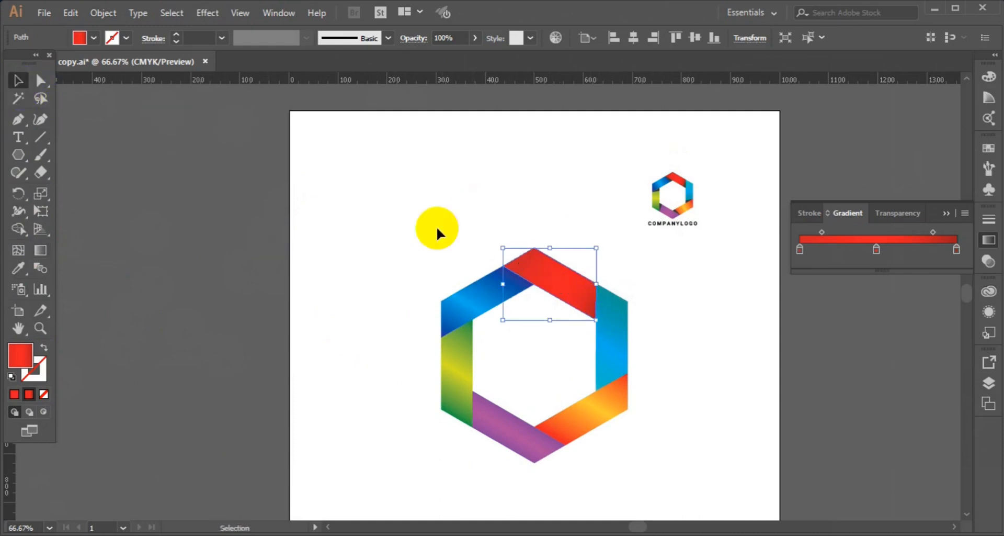
left_click(393, 256)
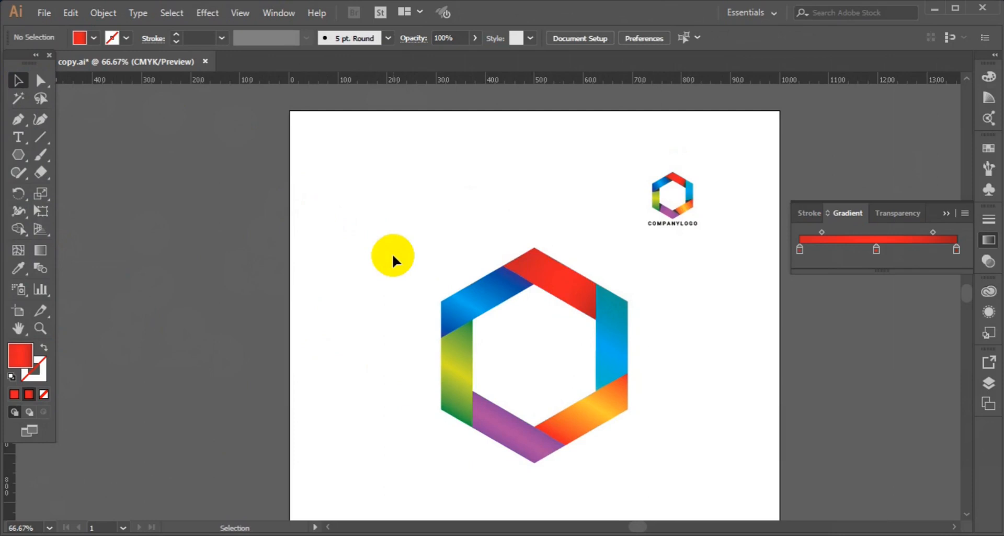
key("ctrl+1")
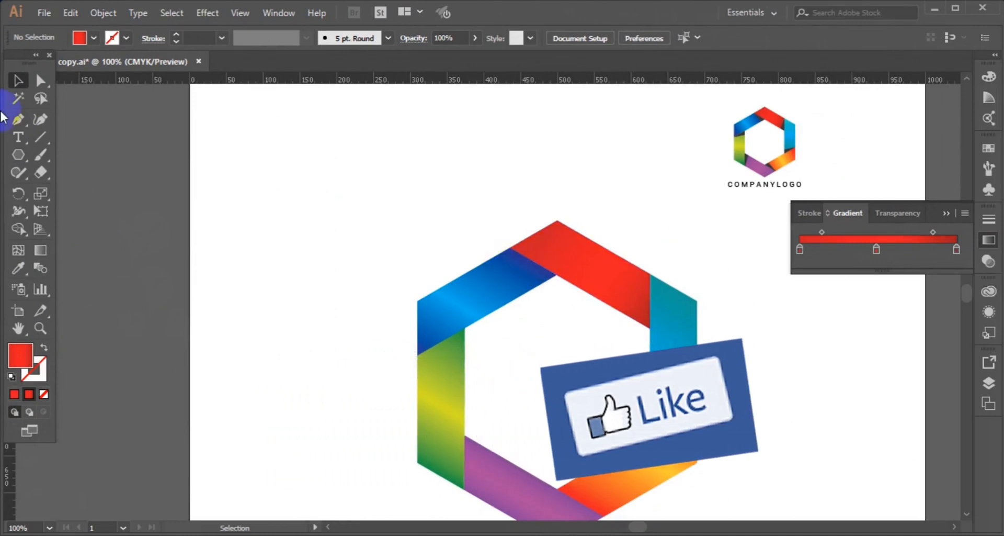
left_click(17, 120)
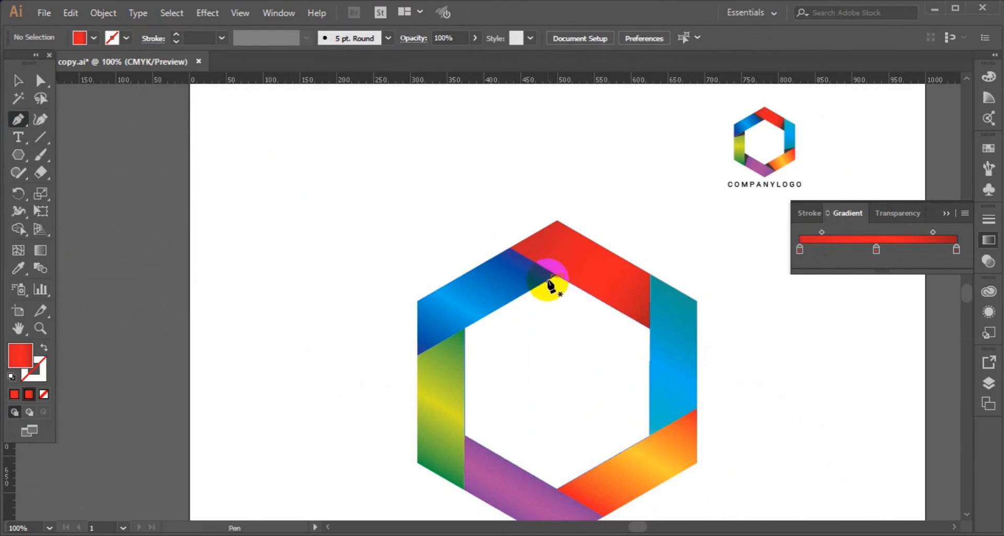
left_click(548, 280)
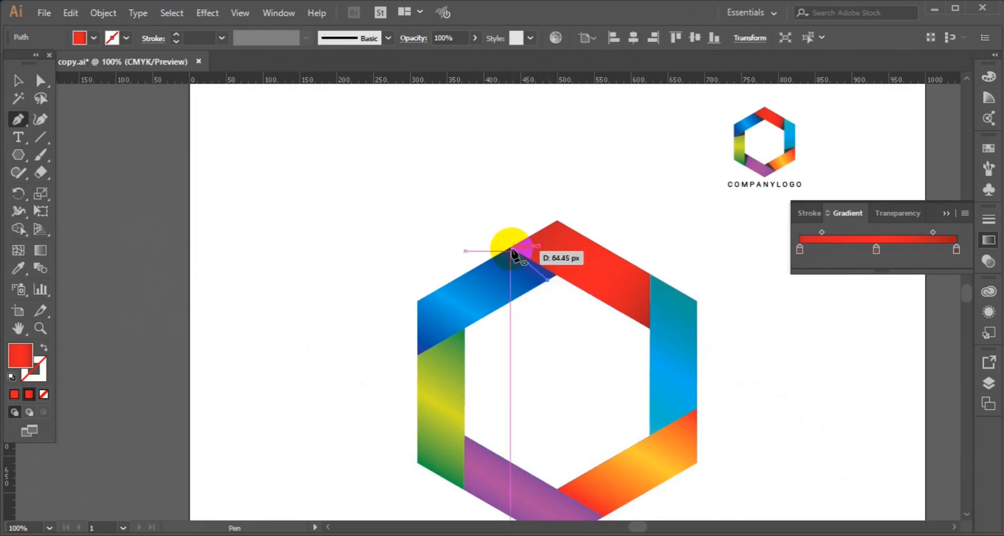
left_click(508, 247)
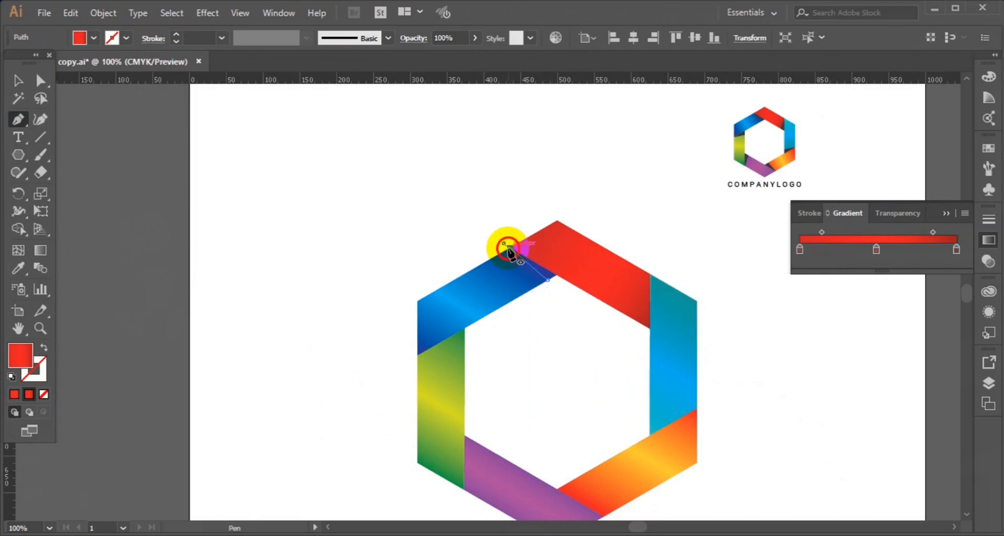
left_click(556, 277)
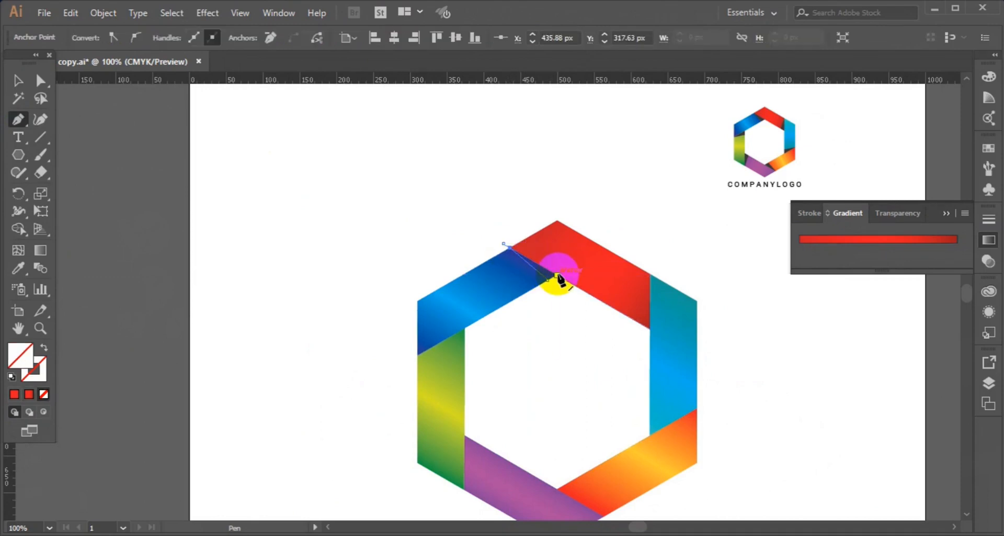
key("ctrl+z")
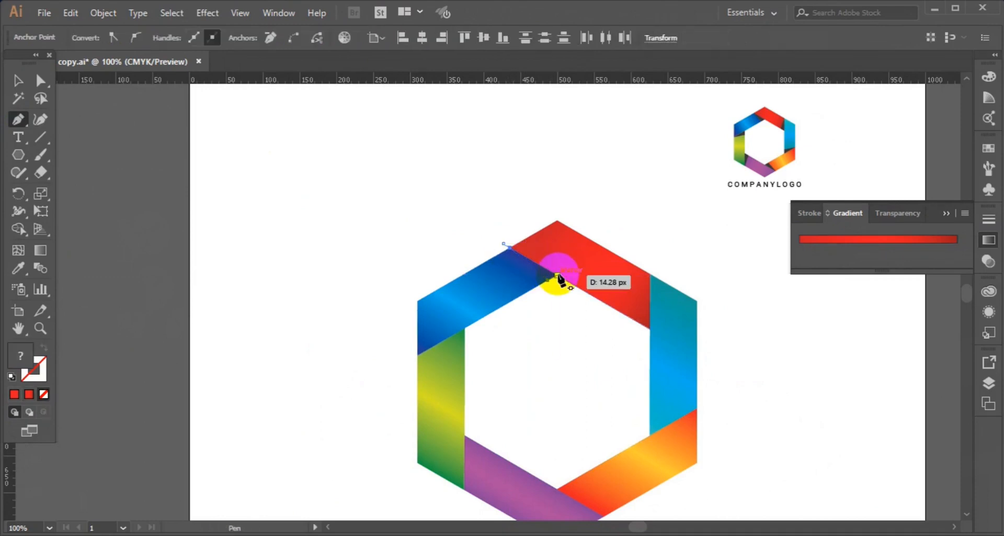
key("ctrl+z")
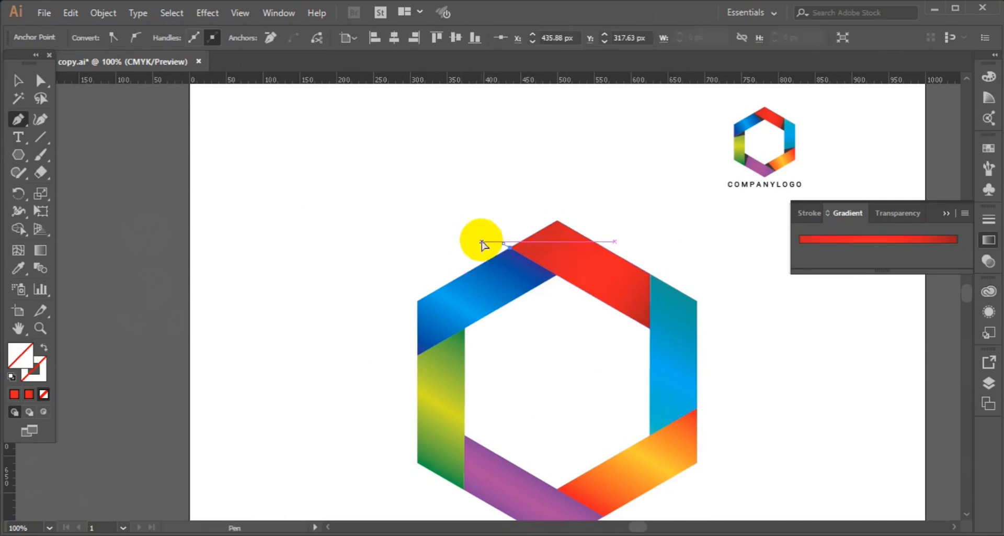
key("ctrl+z")
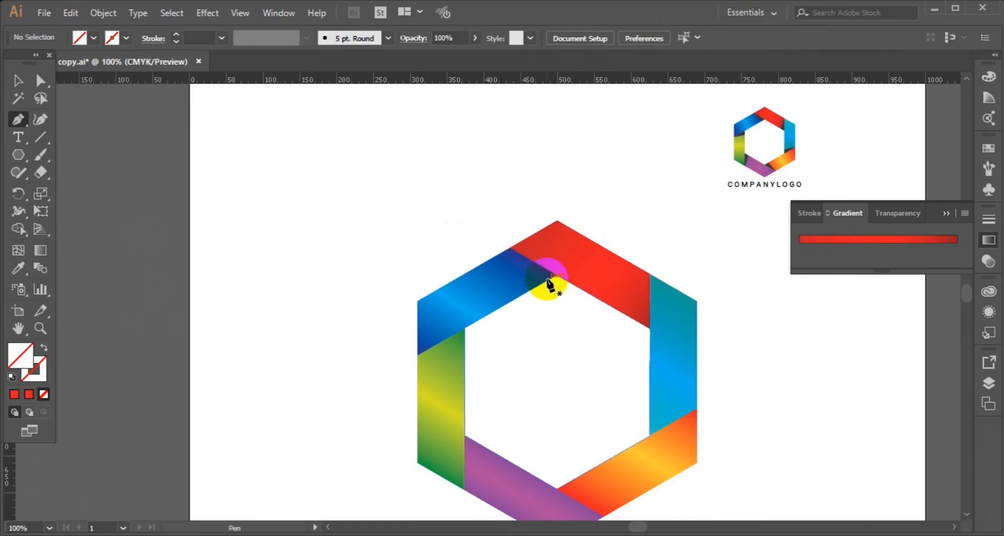
Draw a thin closed triangular fold-shadow shape with the Pen tool along the edge where the blue segment meets the red segment
left_click(548, 280)
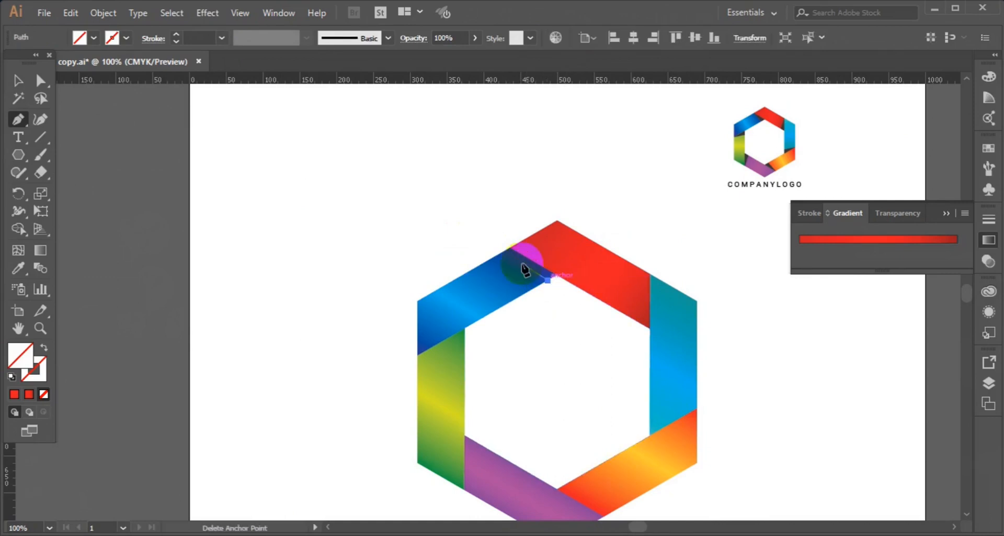
left_click(505, 245)
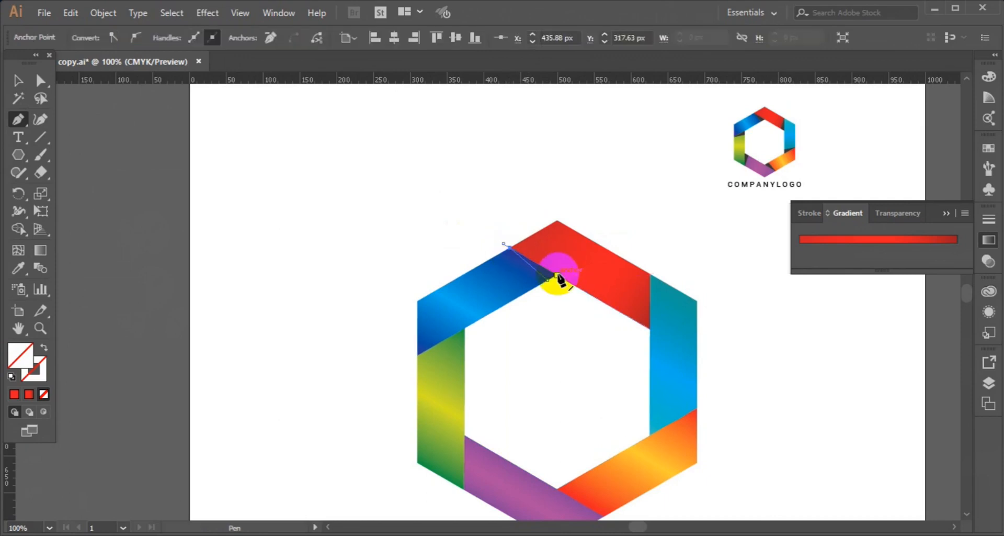
left_click_drag(561, 281, 547, 280)
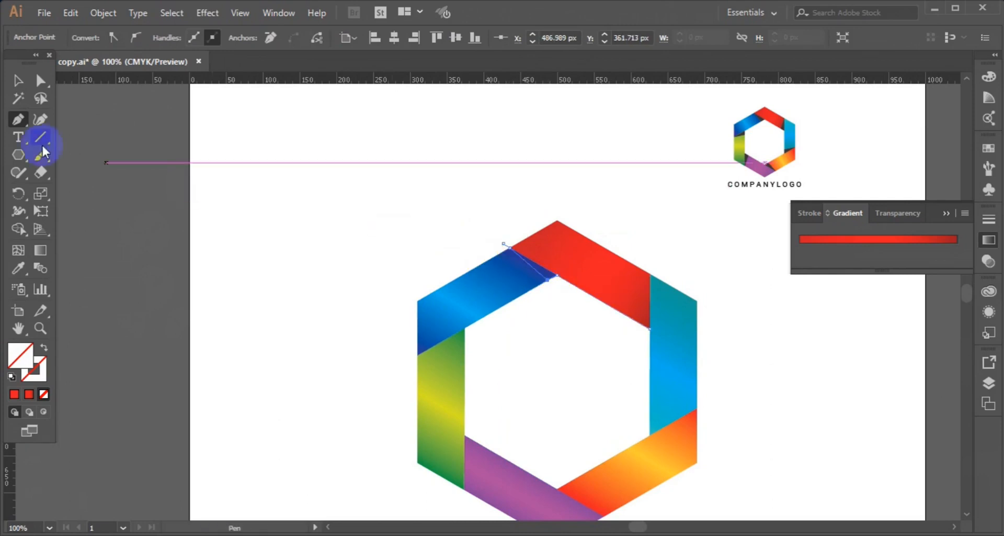
Fill the new triangle with the dark fold-shadow gradient sampled from the reference logo, and clear the selection
left_click(18, 268)
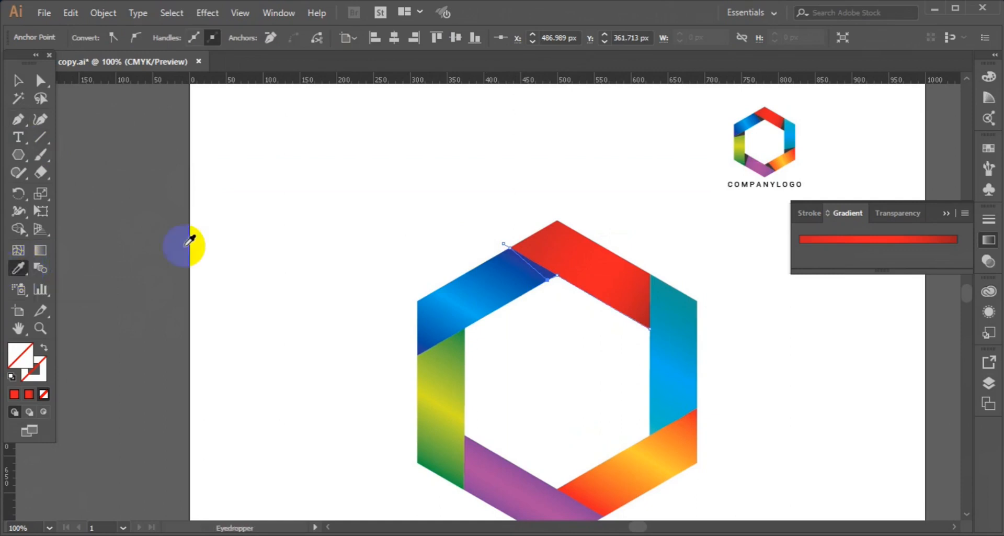
left_click(743, 134)
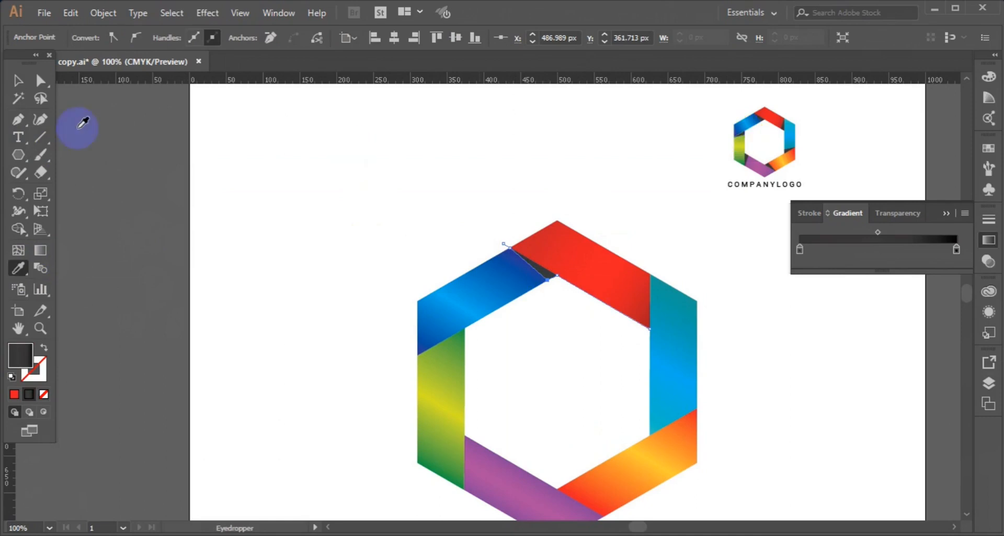
left_click(18, 82)
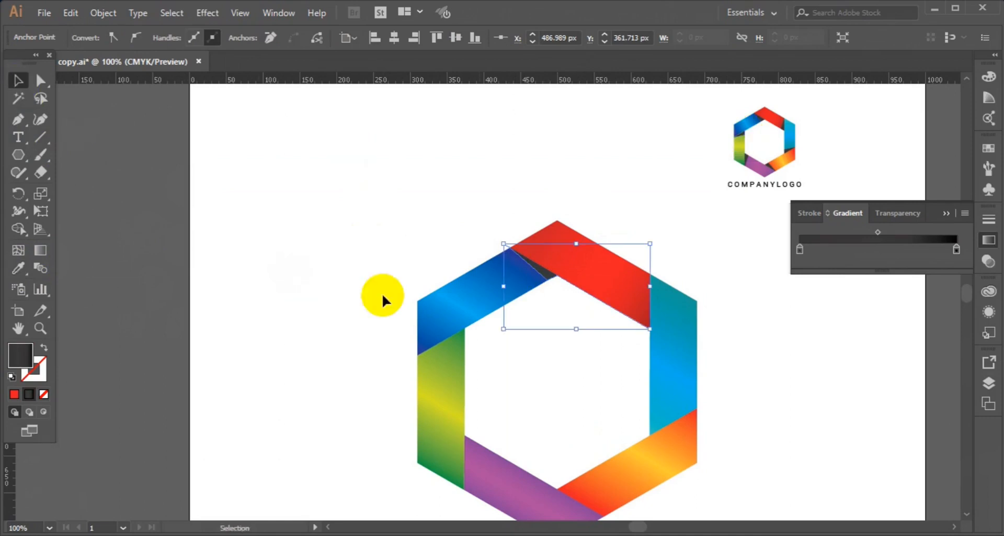
left_click(382, 273)
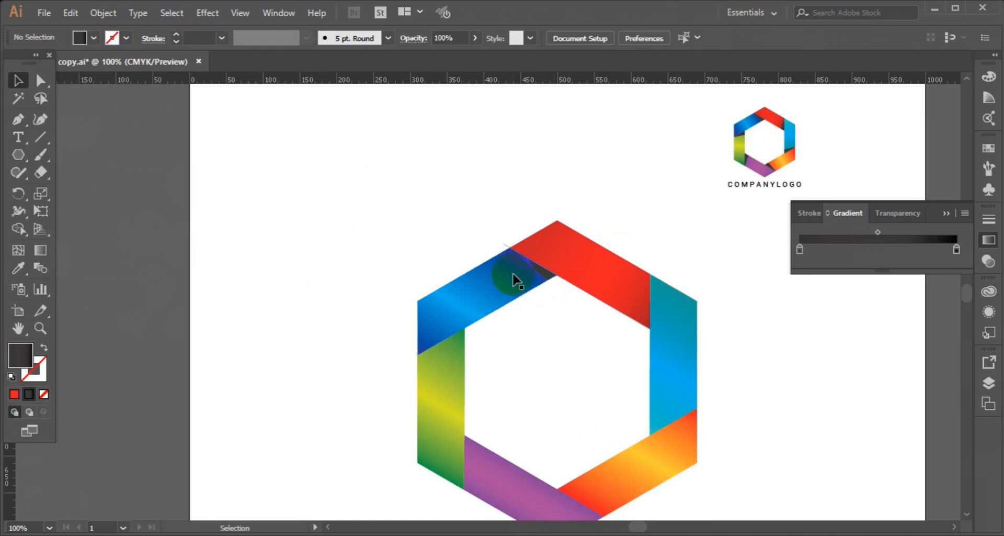
Copy the dark shadow triangle to the fold between the red and teal-blue segments and rotate it to follow the teal-blue segment's inner edge
left_click(516, 251)
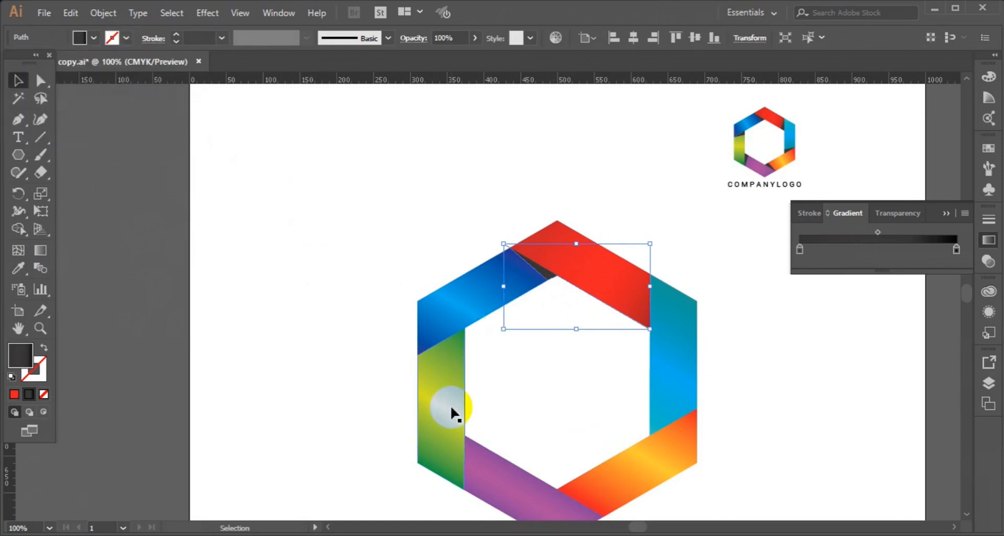
left_click(530, 274)
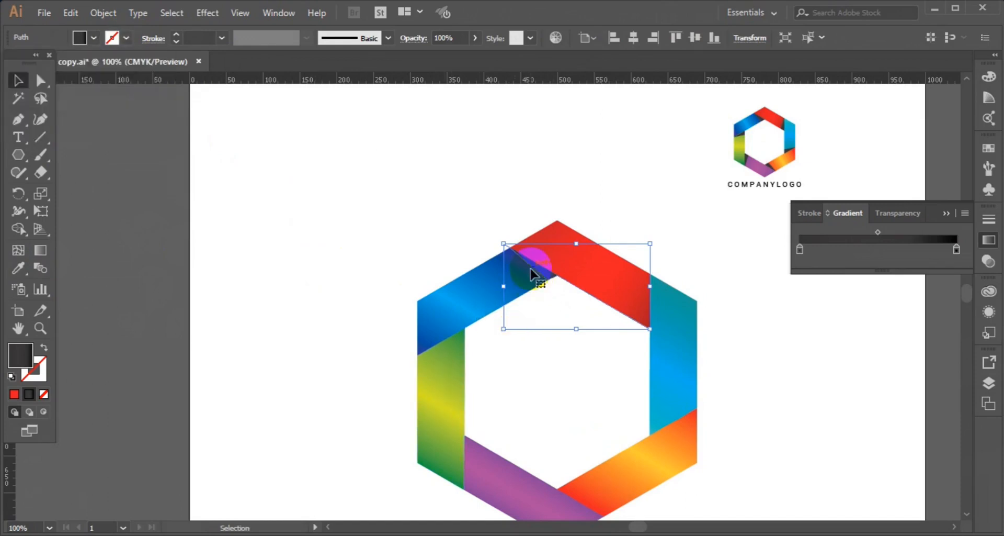
left_click_drag(532, 275, 660, 322)
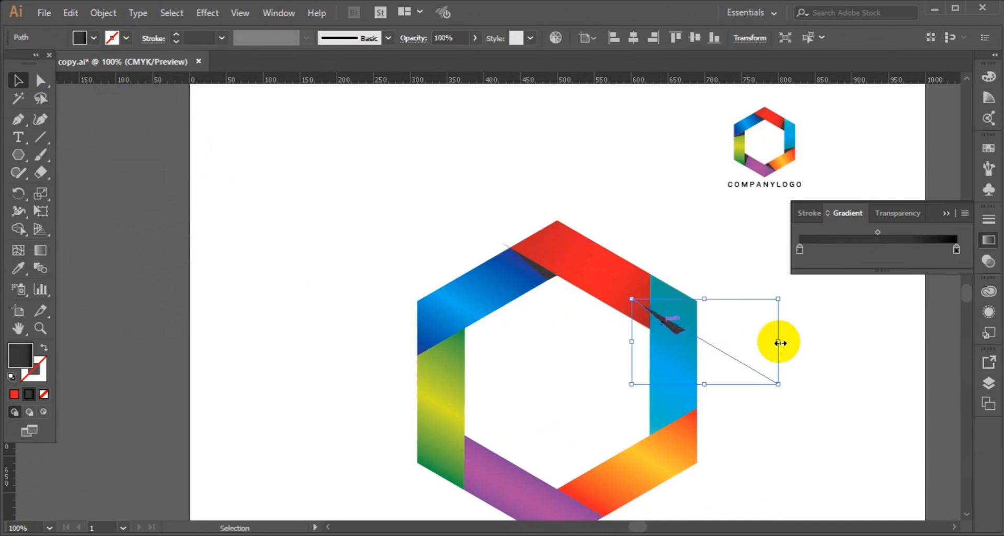
left_click_drag(780, 298, 761, 374)
left_click_drag(703, 310, 652, 322)
left_click_drag(652, 321, 652, 321)
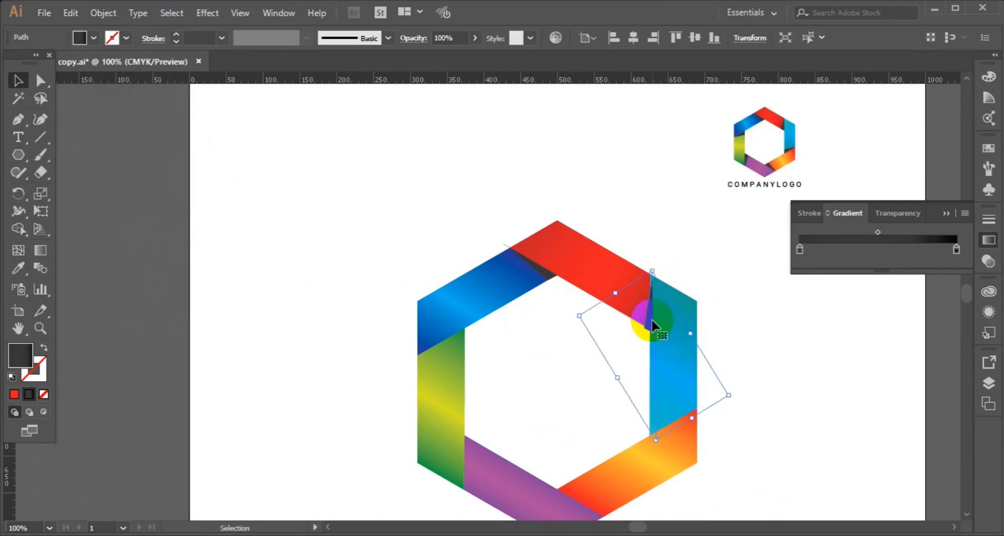
Nudge the copied shadow horizontally to align it with the edge between the red and teal-blue segments, and clear the selection
key("Left")
key("Left")
key("Left")
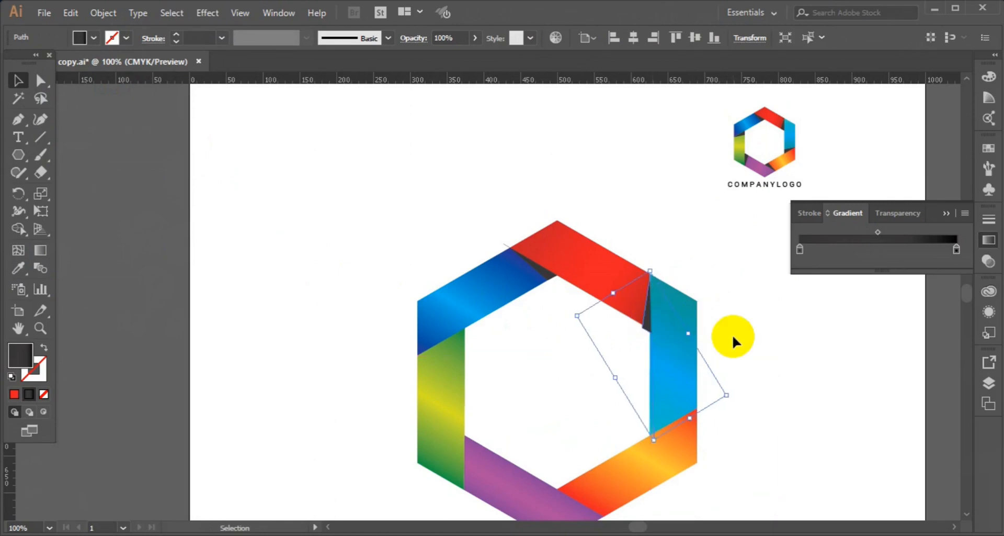
key("Left")
key("Left")
key("Right")
key("Right")
key("Right")
key("Right")
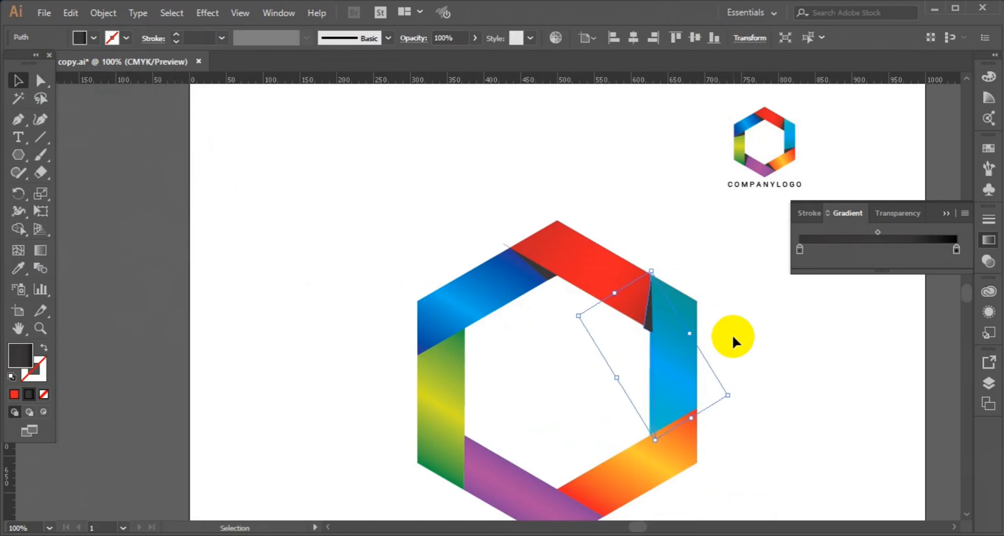
left_click(781, 354)
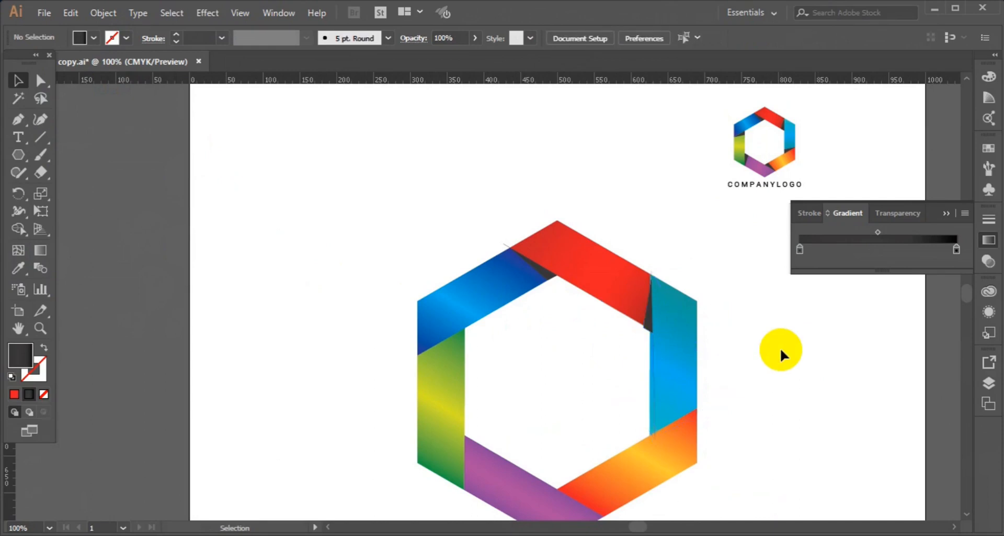
Copy the shadow from the red and teal-blue fold to the fold between the blue and green segments
left_click(649, 320)
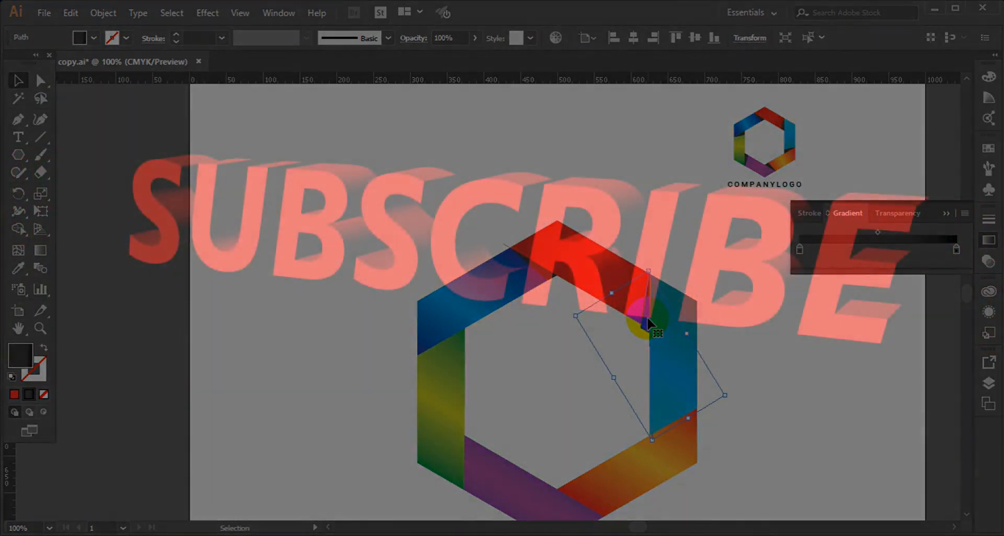
left_click_drag(647, 316, 448, 368)
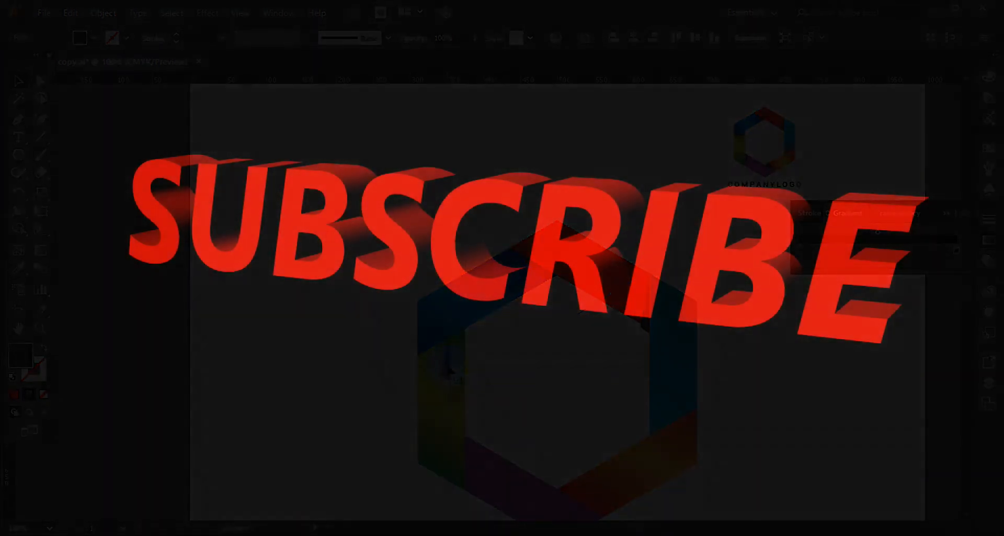